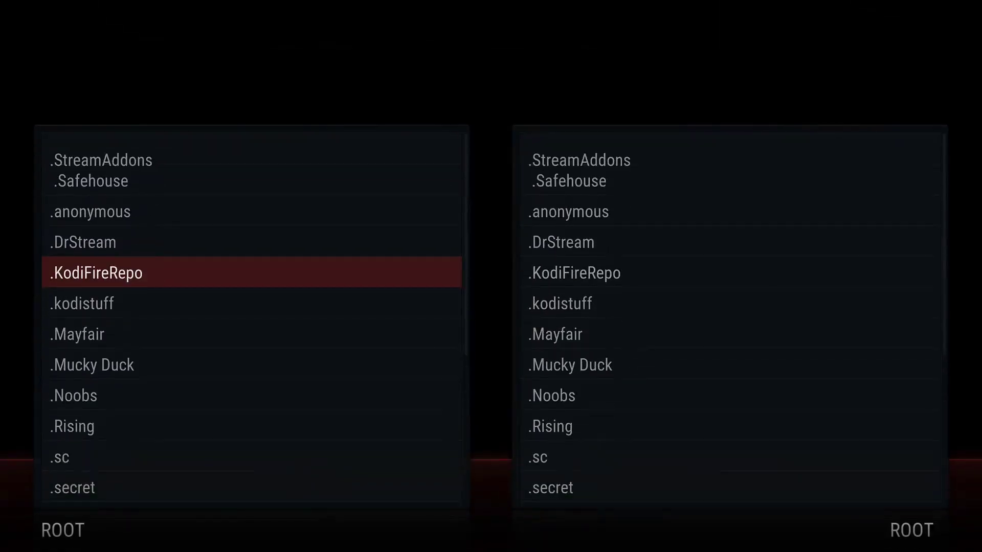
Select the .kodistuff source in File Manager to show its options
left_click(251, 303)
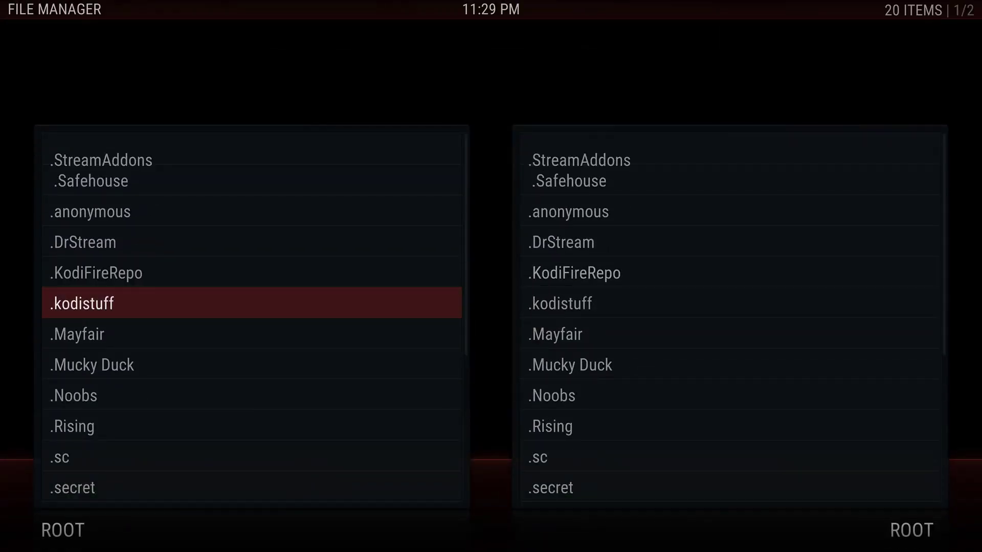
Edit the .kodistuff source, try saving the path unchanged, and decline adding the unreachable source
key("c")
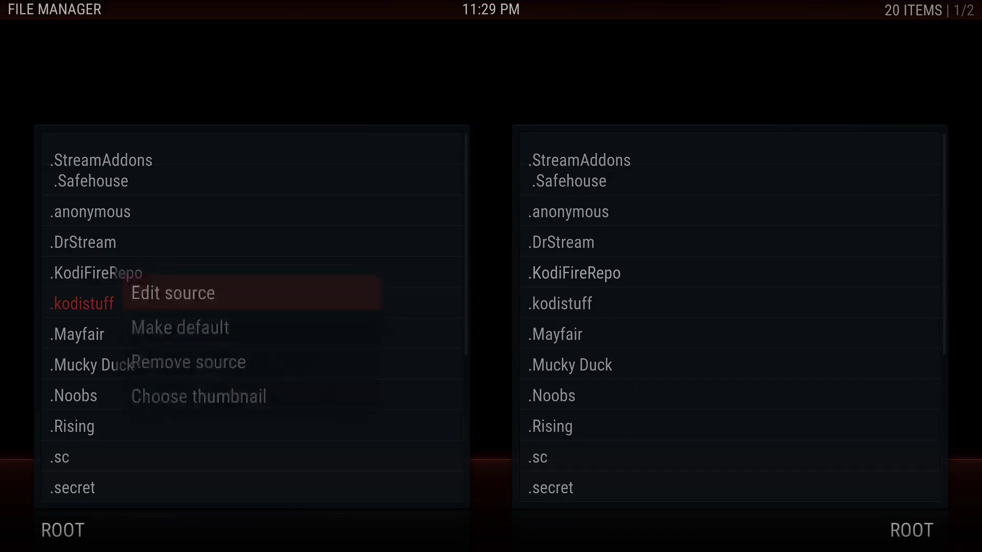
key("Return")
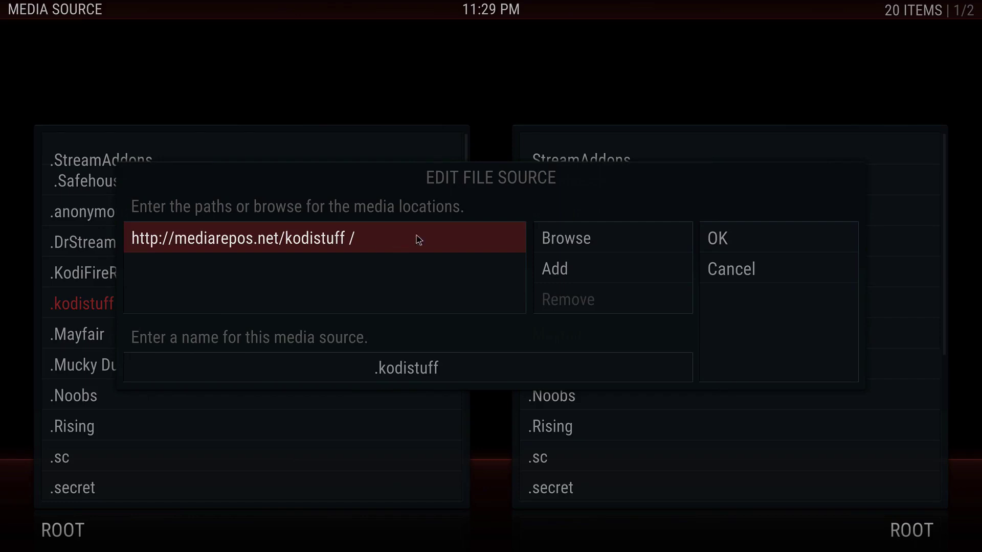
left_click(748, 240)
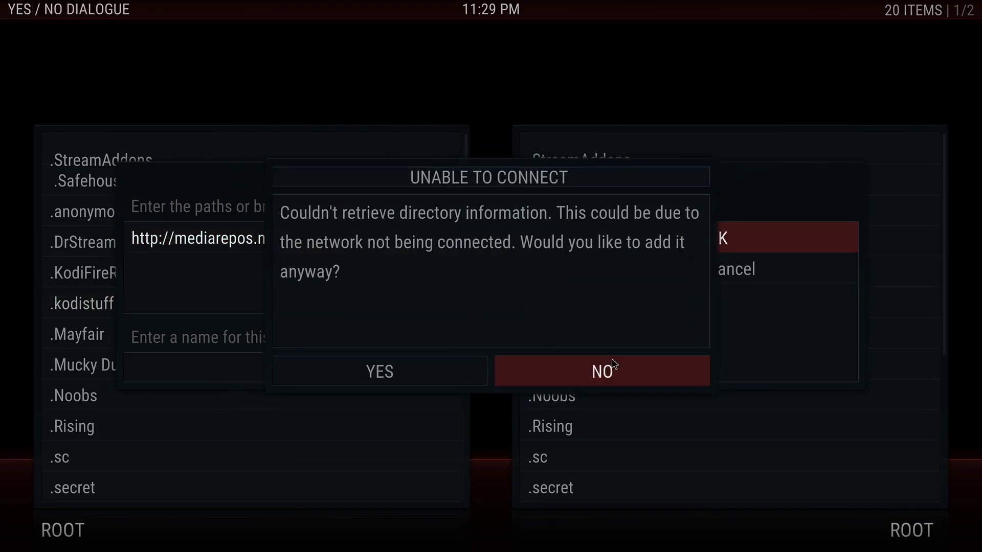
left_click(604, 373)
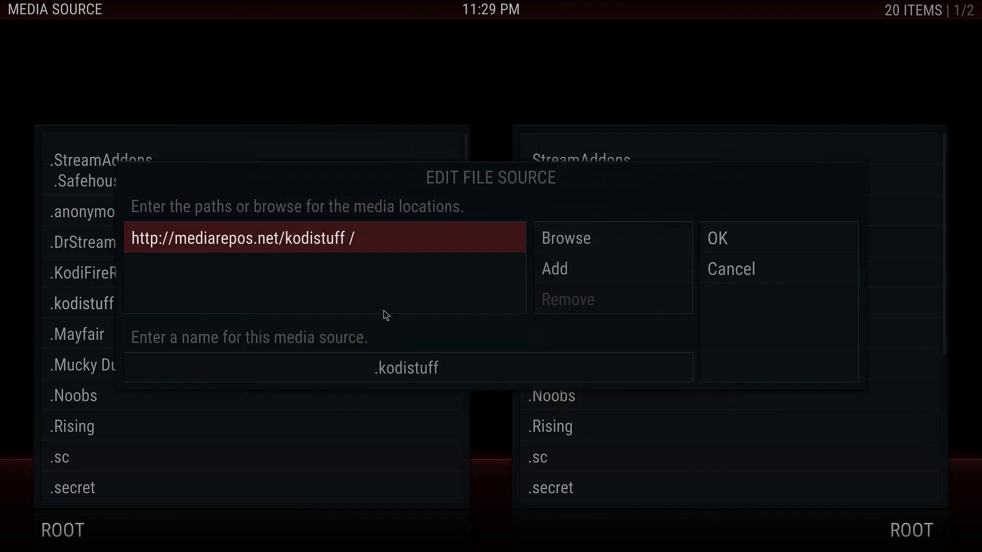
left_click(447, 243)
key("BackSpace")
key("BackSpace")
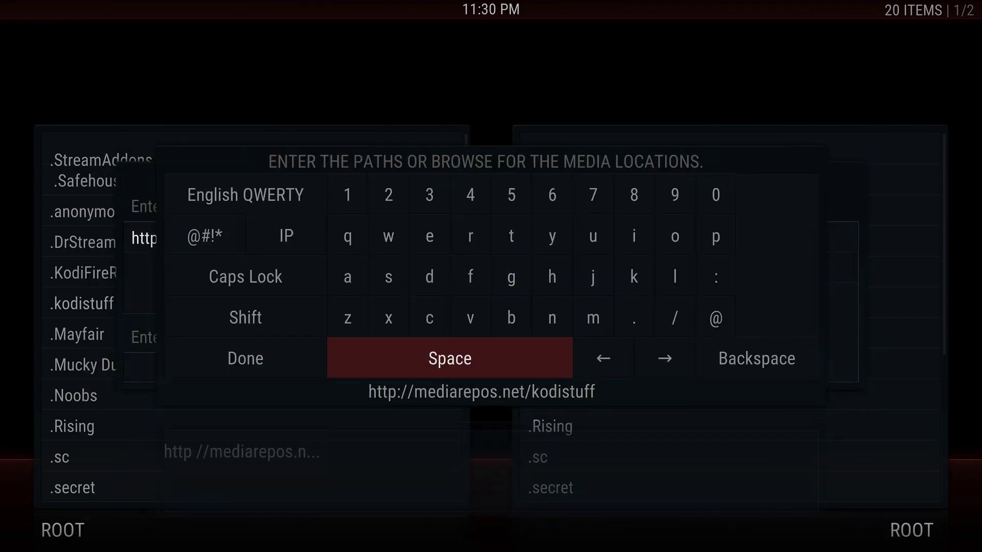
left_click(284, 359)
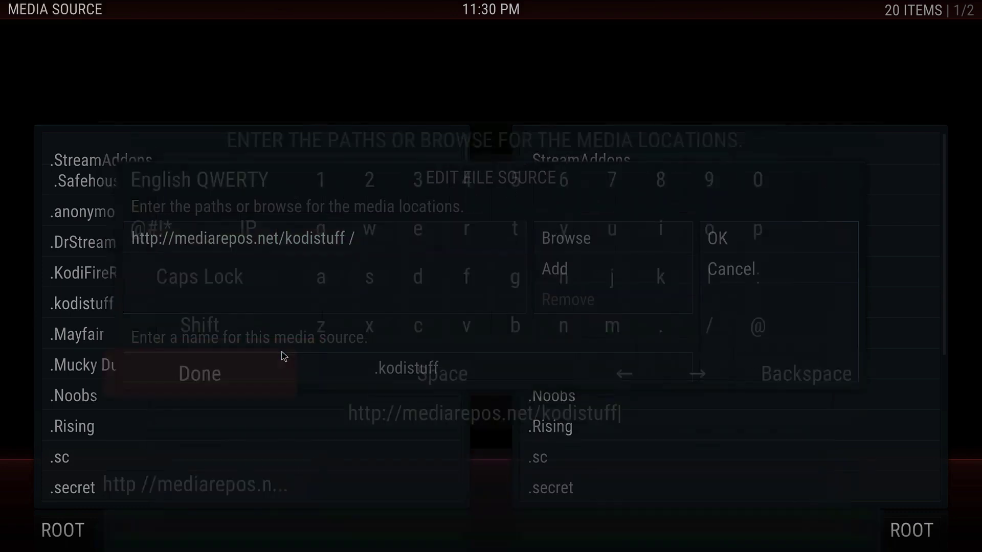
left_click(741, 242)
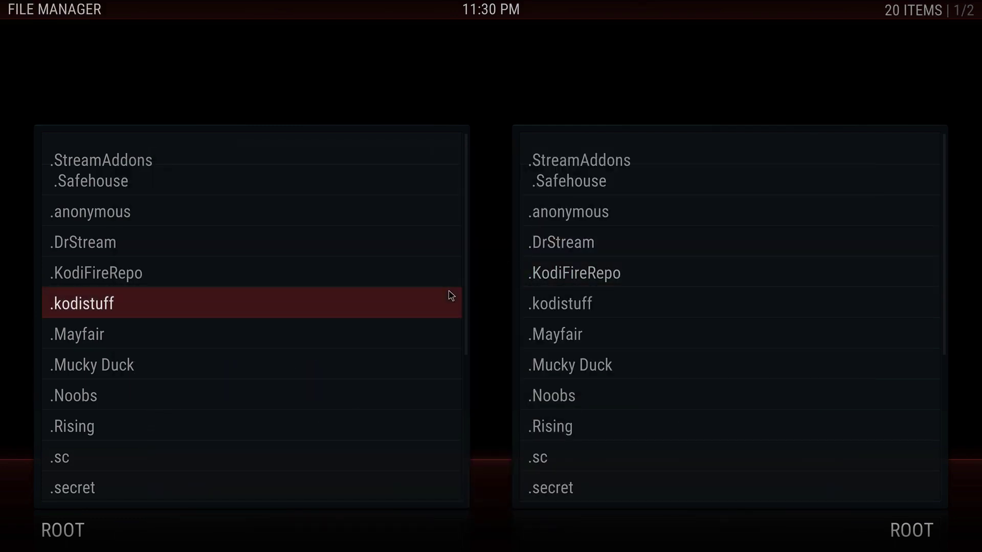
key("Escape")
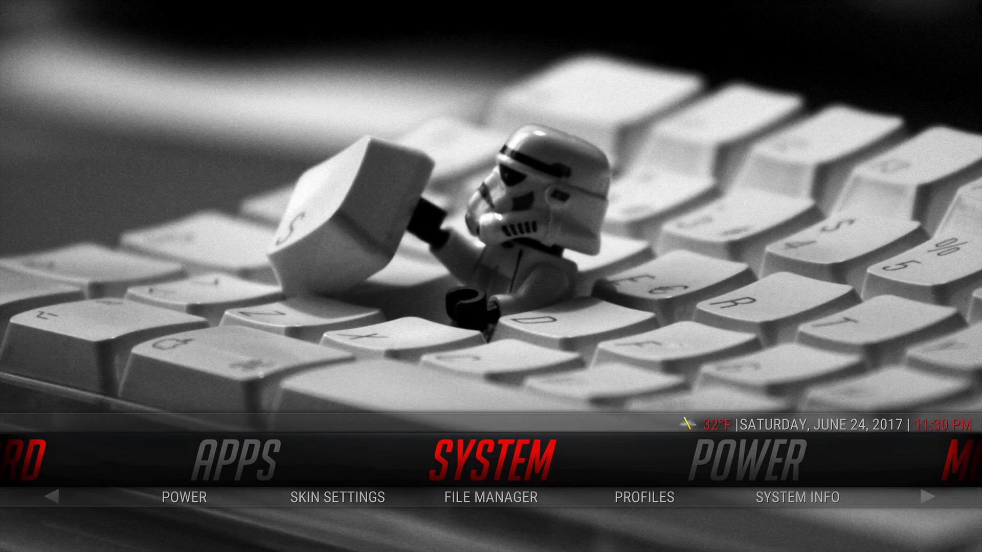
From Add-ons > Install from zip file, install repository.smash-1.0.1.zip from the .kodistuff source
key("Left")
key("Return")
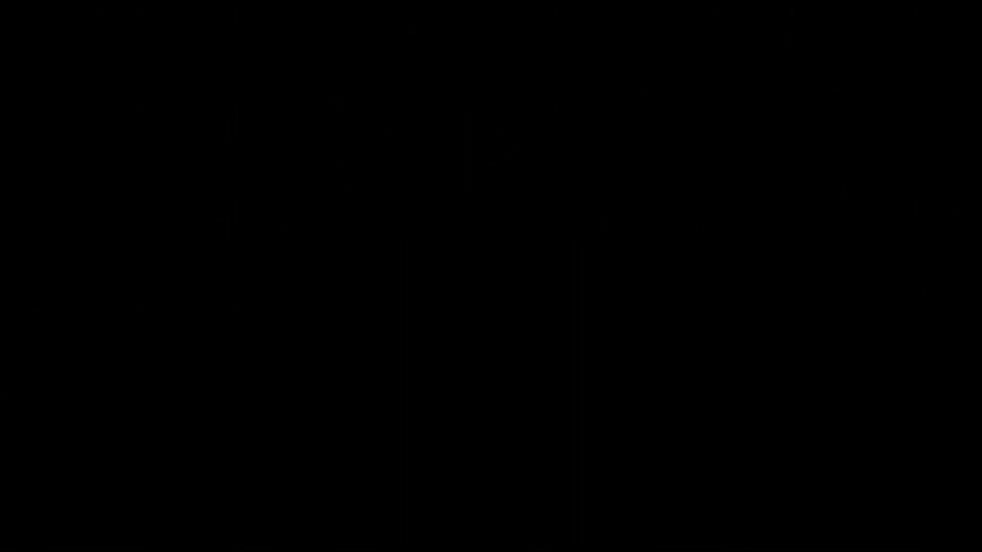
key("Return")
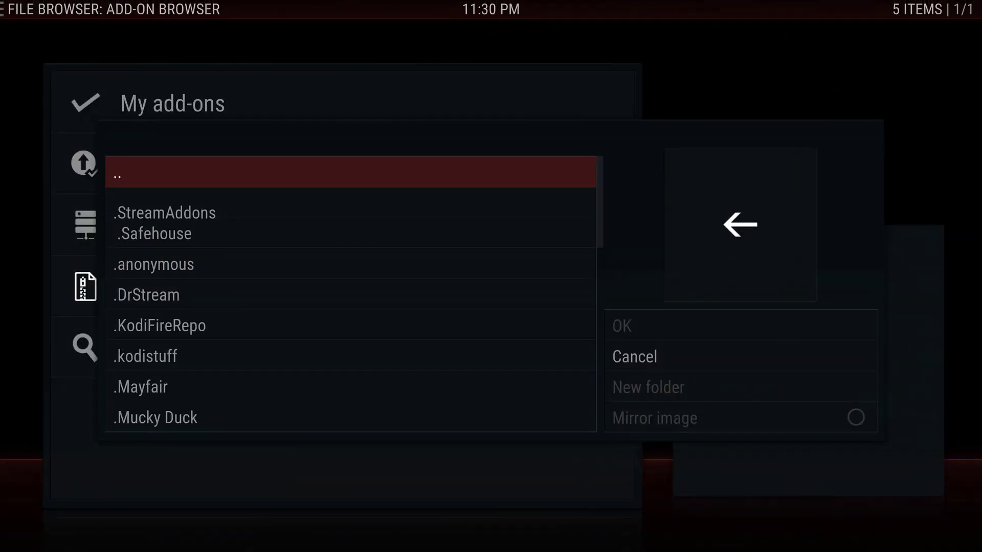
key("Down")
key("Down")
key("Down")
key("Down")
key("Down")
key("Down")
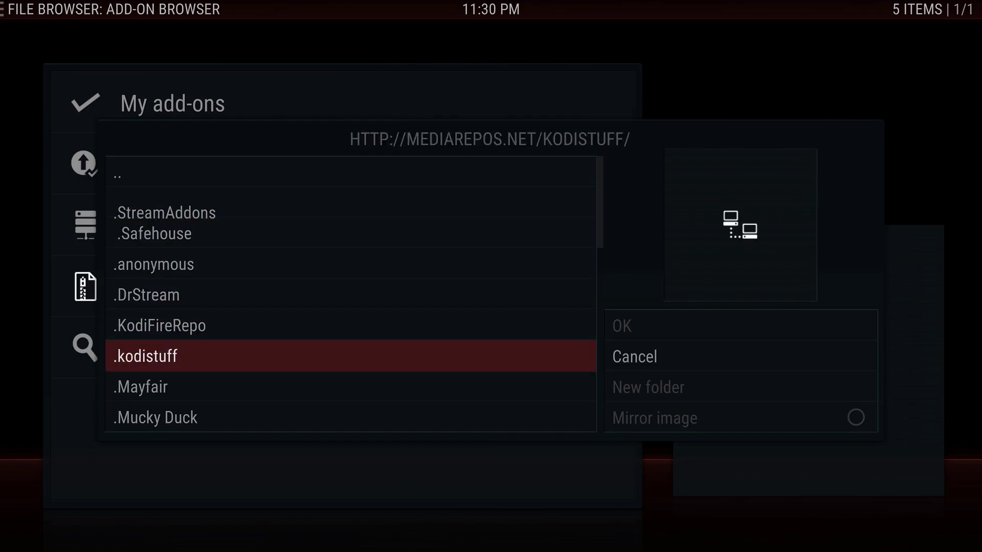
key("Return")
key("Down")
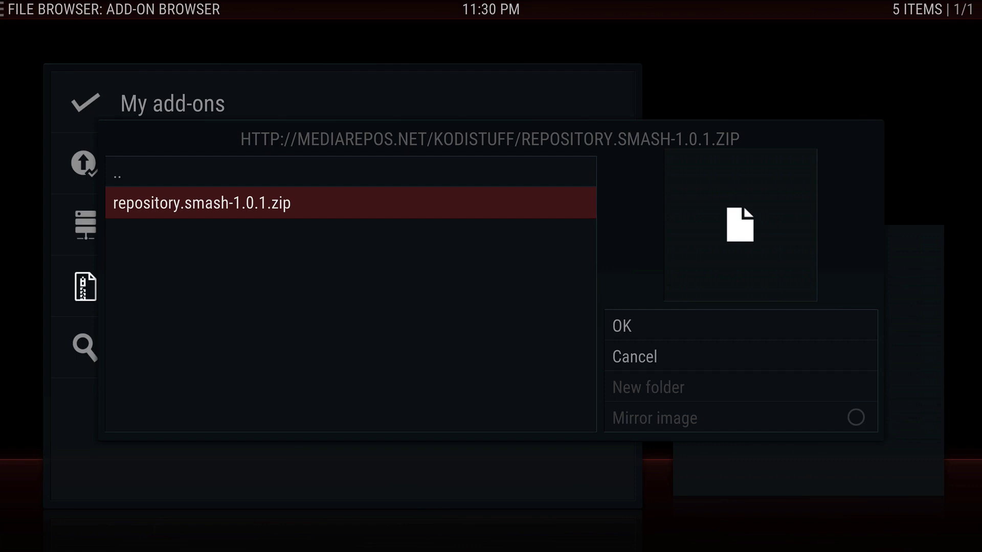
key("Return")
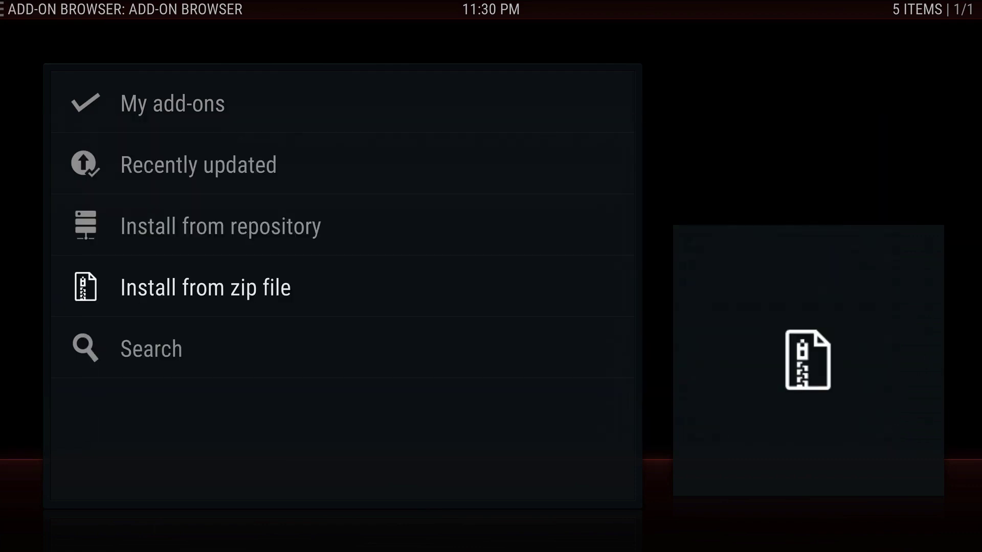
Under Install from repository, open Smash Repository to list its Video, Program and Services categories
key("Up")
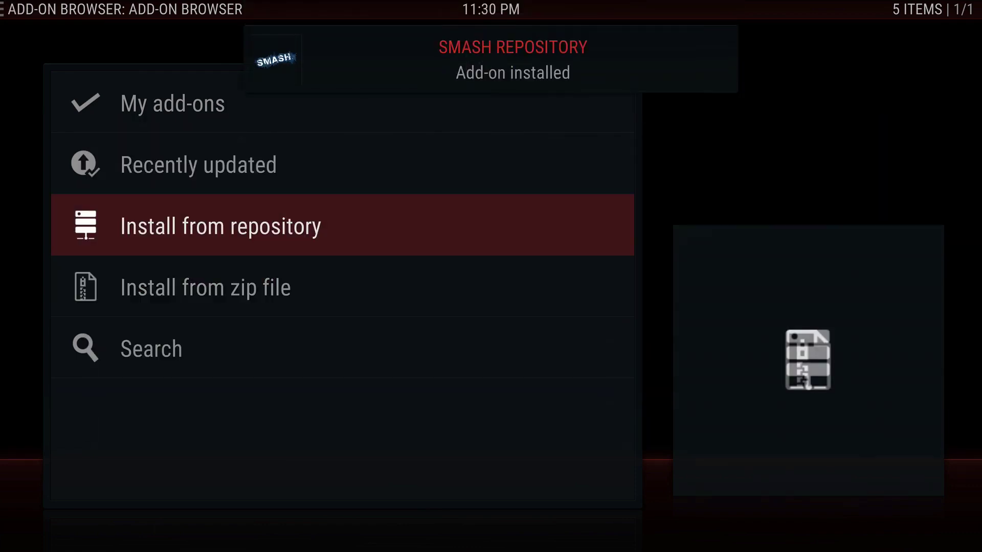
key("Return")
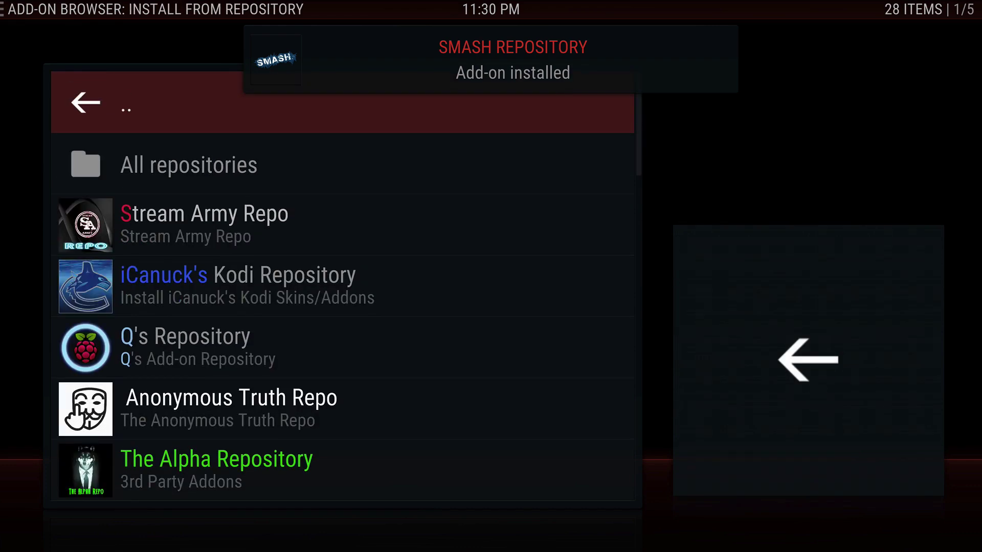
key("Up")
key("Up")
key("Up")
key("Up")
key("Up")
key("Up")
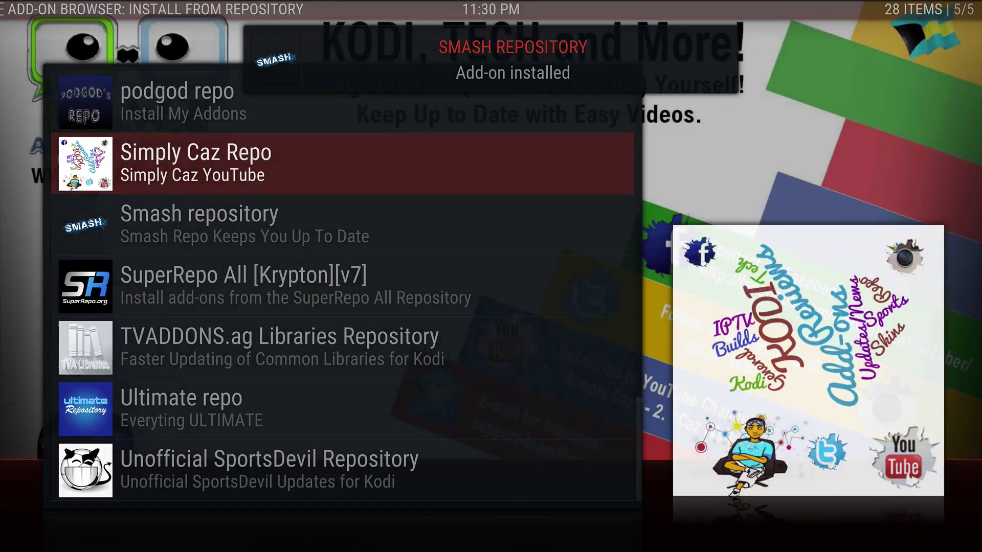
key("Down")
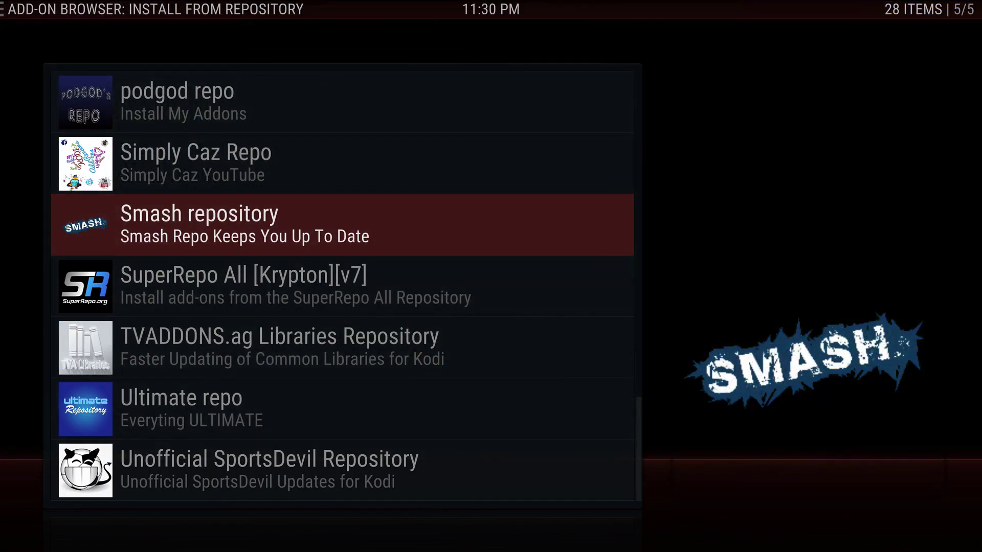
key("Return")
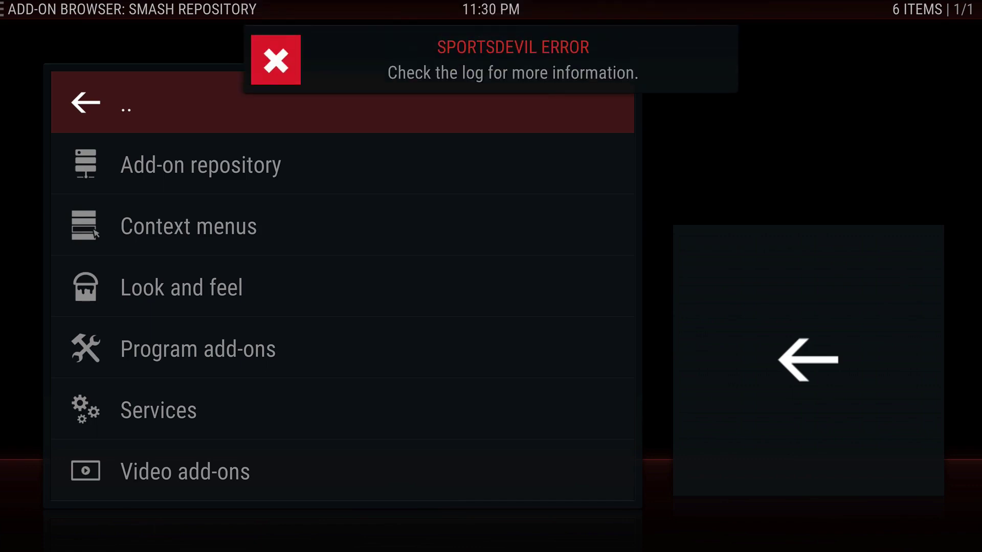
In Smash's Video add-ons, install Alluc, picking the Smash-provided Version 1.2.10
key("Up")
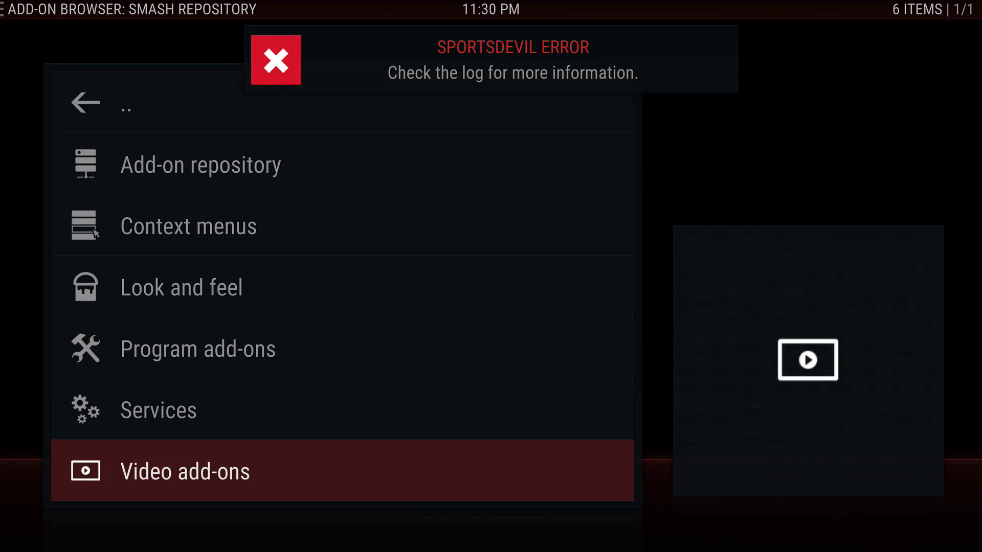
key("Return")
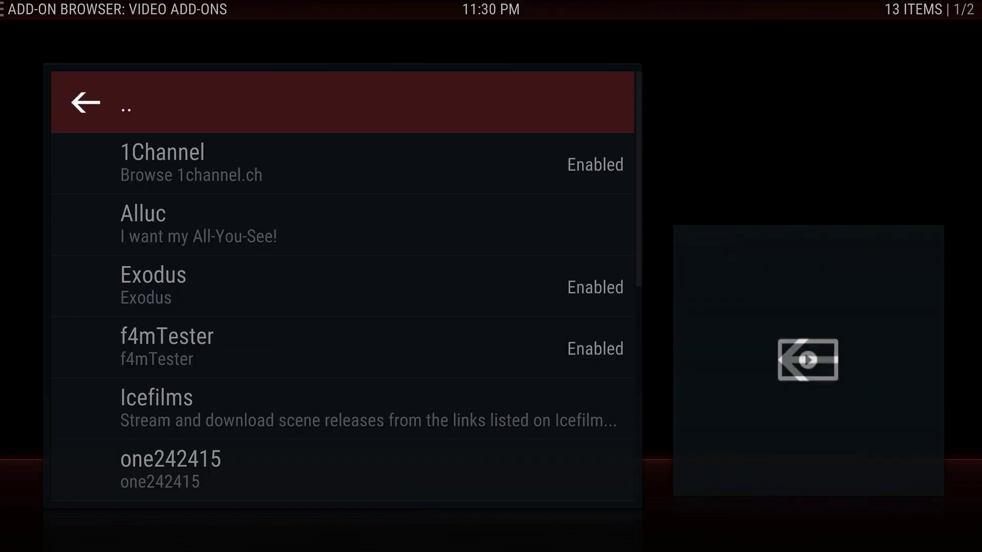
key("Down")
key("Down")
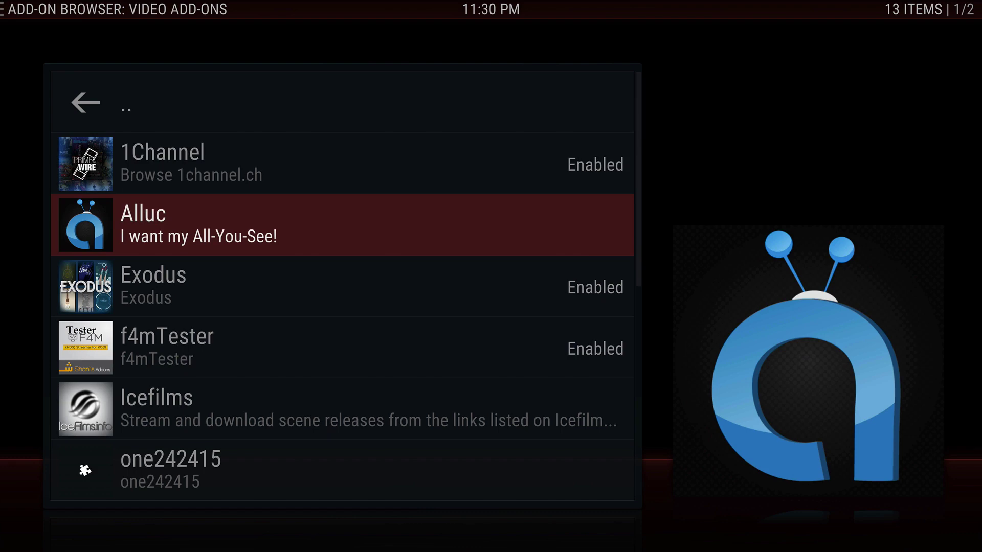
key("Return")
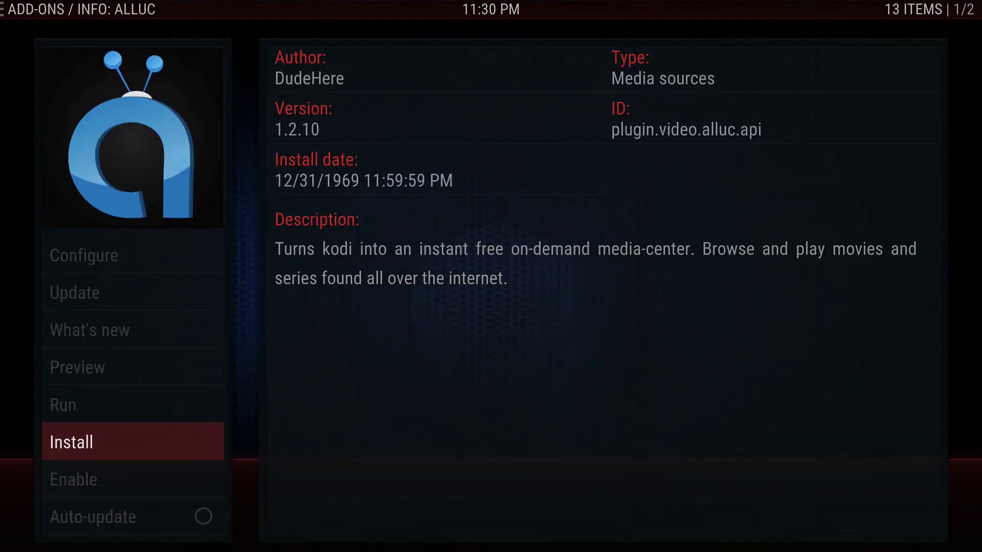
key("Return")
key("Down")
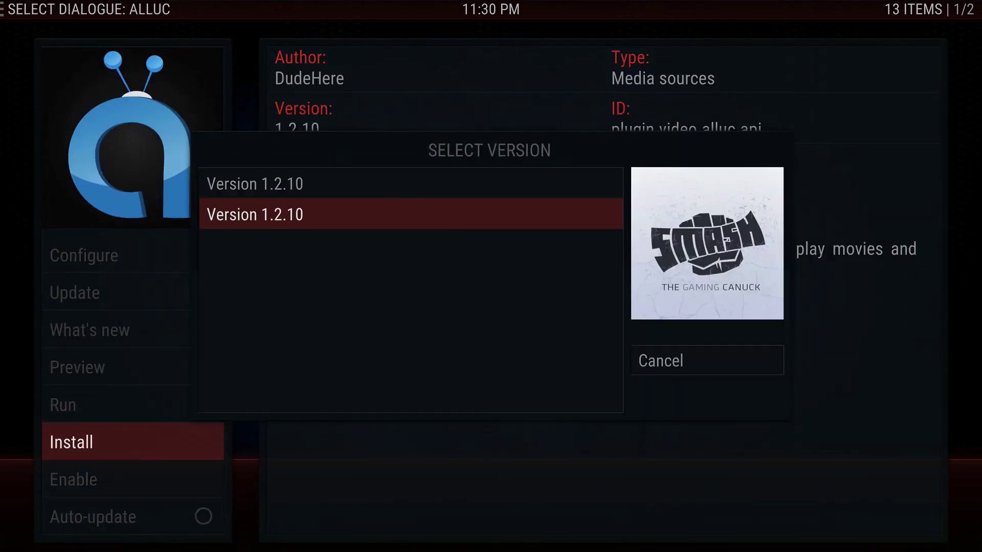
key("Up")
key("Down")
key("Return")
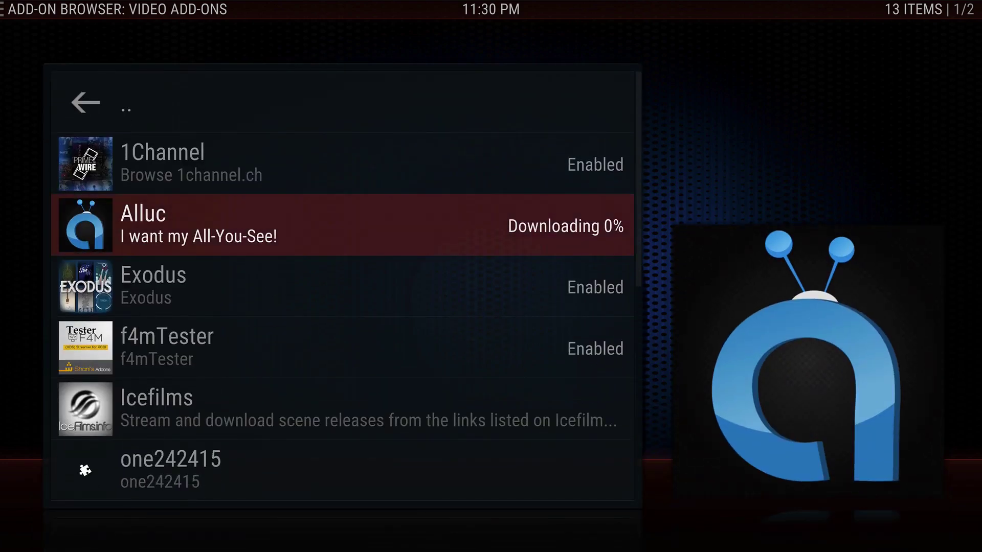
key("Down")
key("Down")
key("Down")
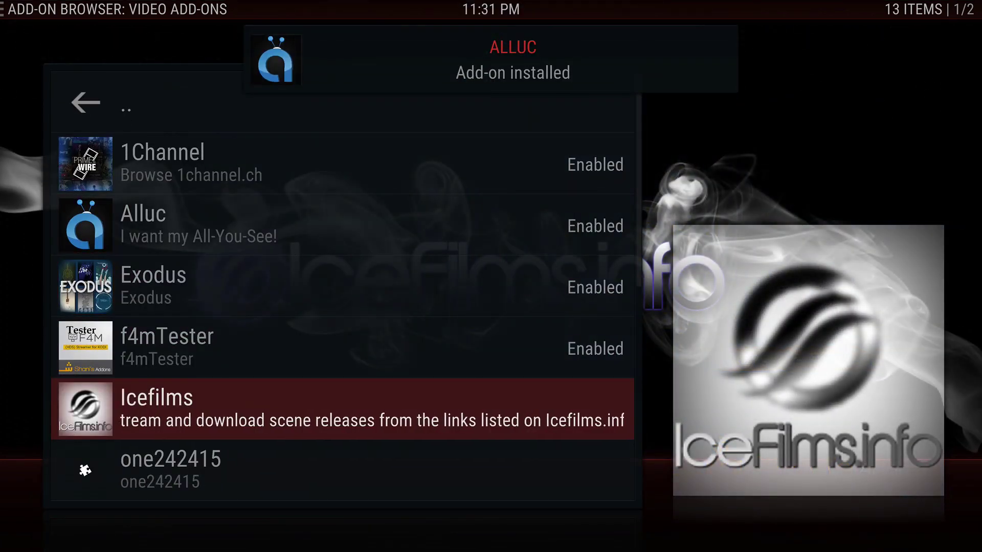
key("Down")
key("Up")
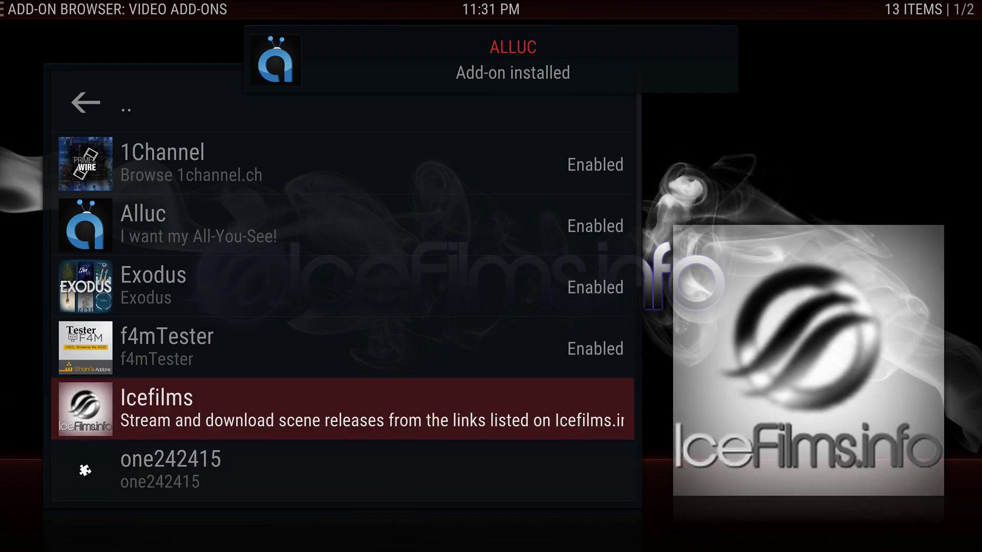
key("Down")
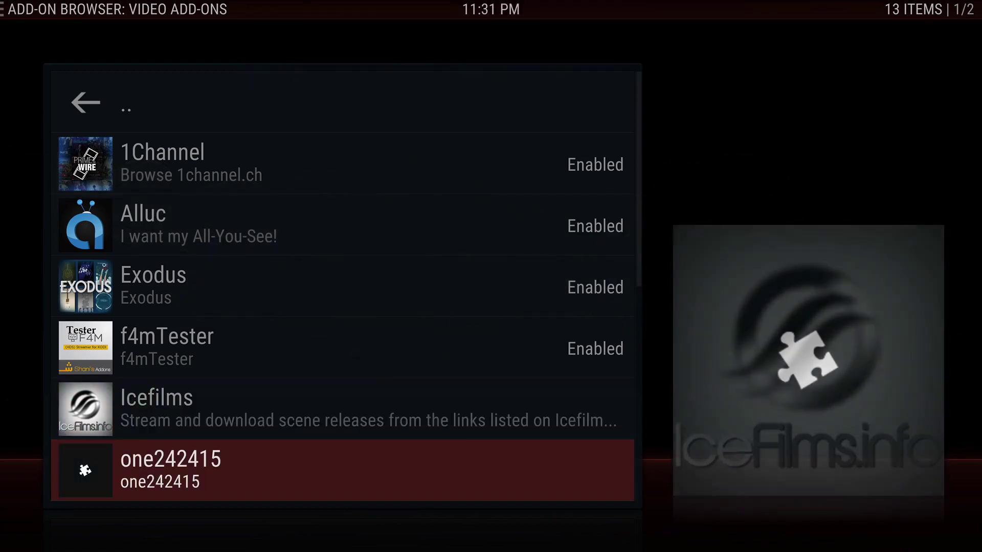
key("Down")
key("Down")
key("Down")
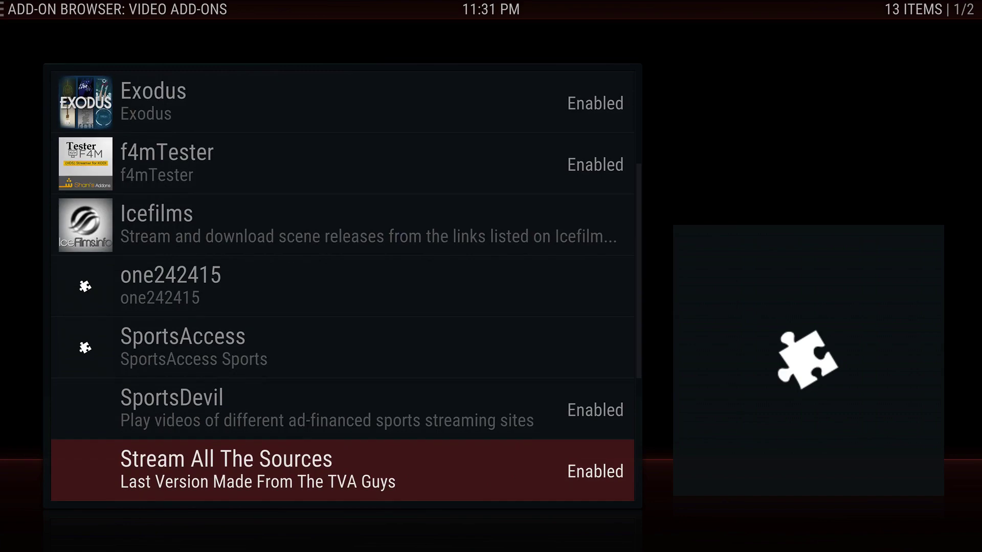
key("Down")
key("Down")
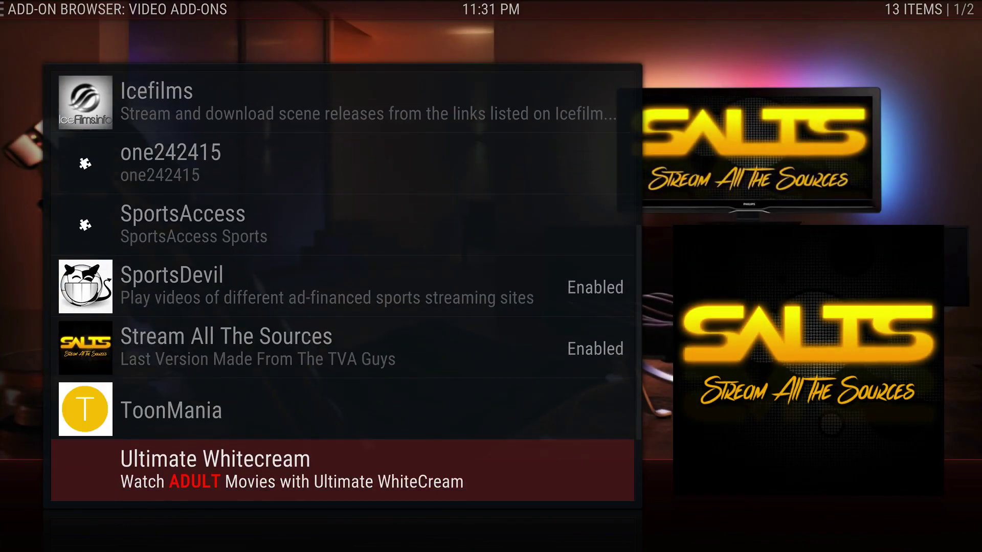
key("Down")
key("Down")
key("Down")
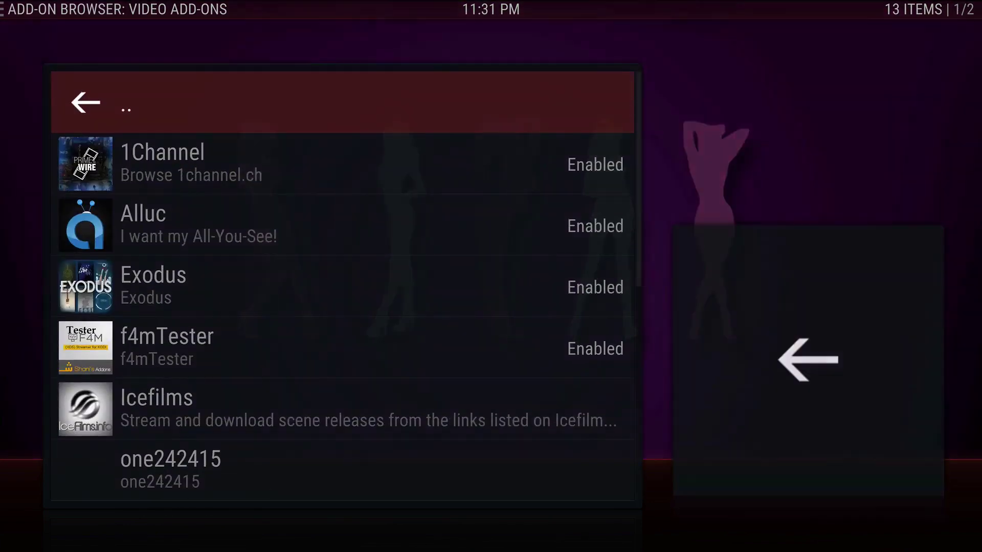
key("Up")
key("Down")
key("Down")
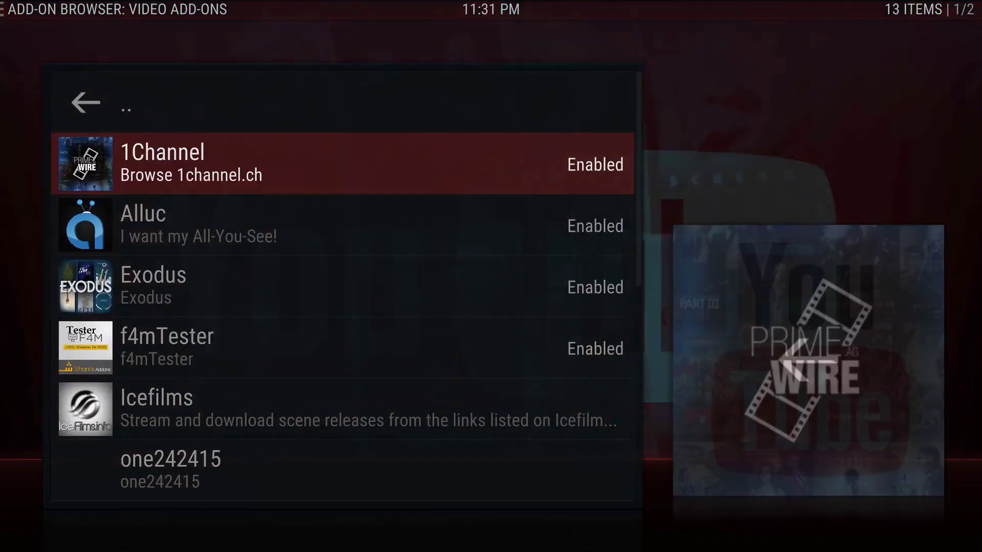
key("Down")
key("Down")
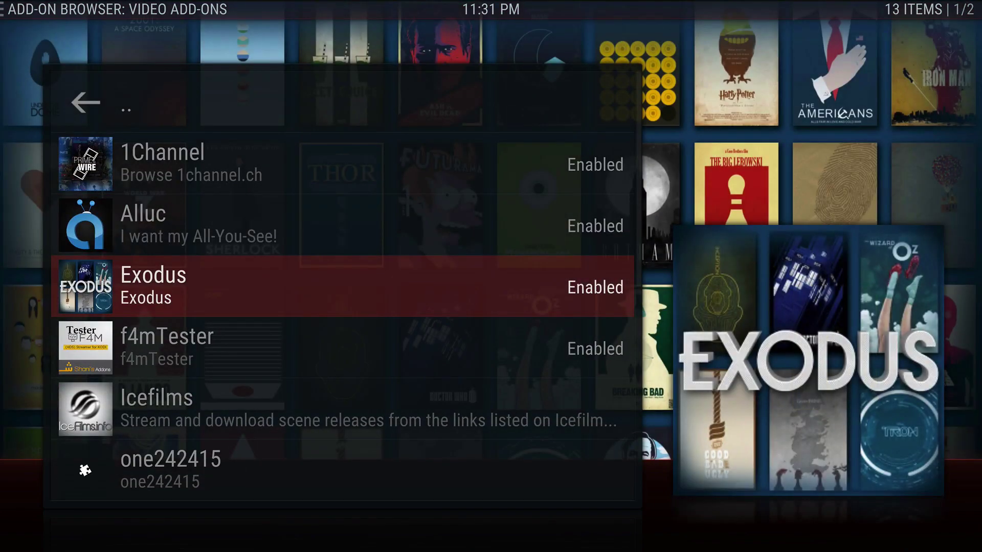
key("c")
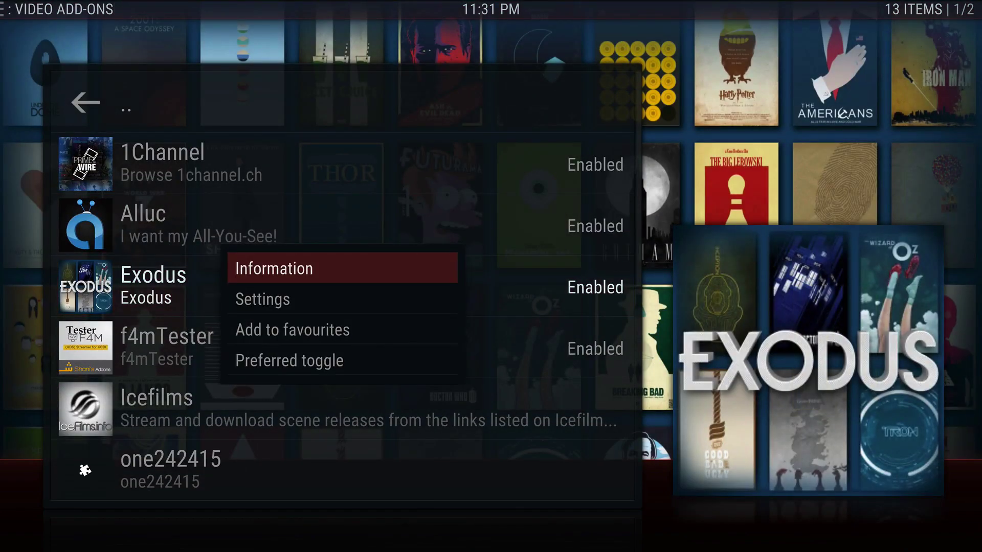
key("Return")
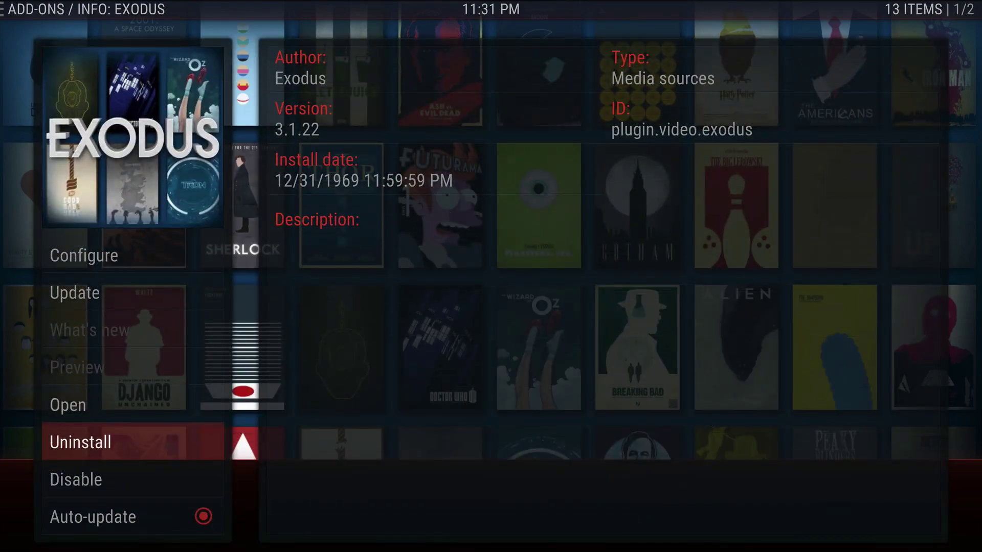
key("Escape")
key("Down")
key("Down")
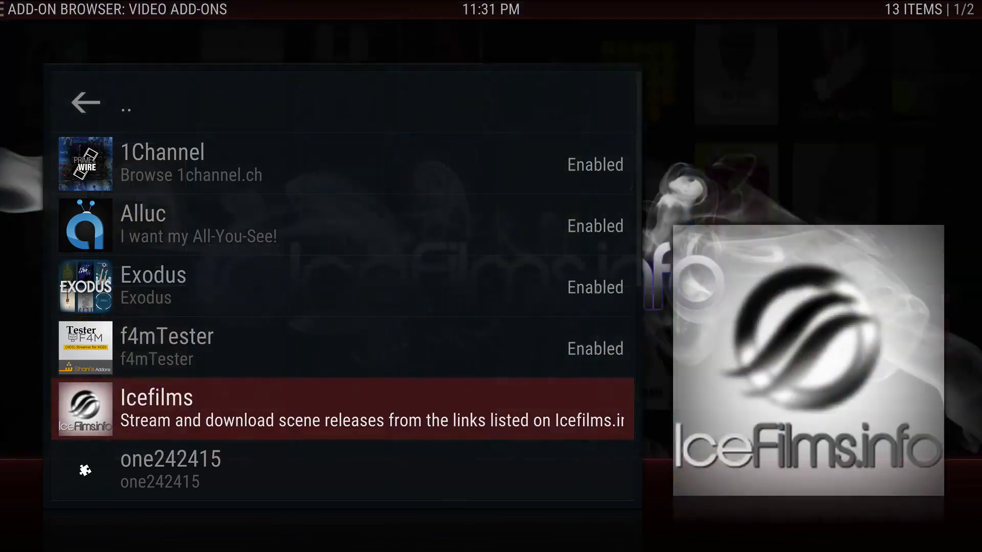
Install Icefilms from its info page, choosing the second Version 1.99.71 entry
key("i")
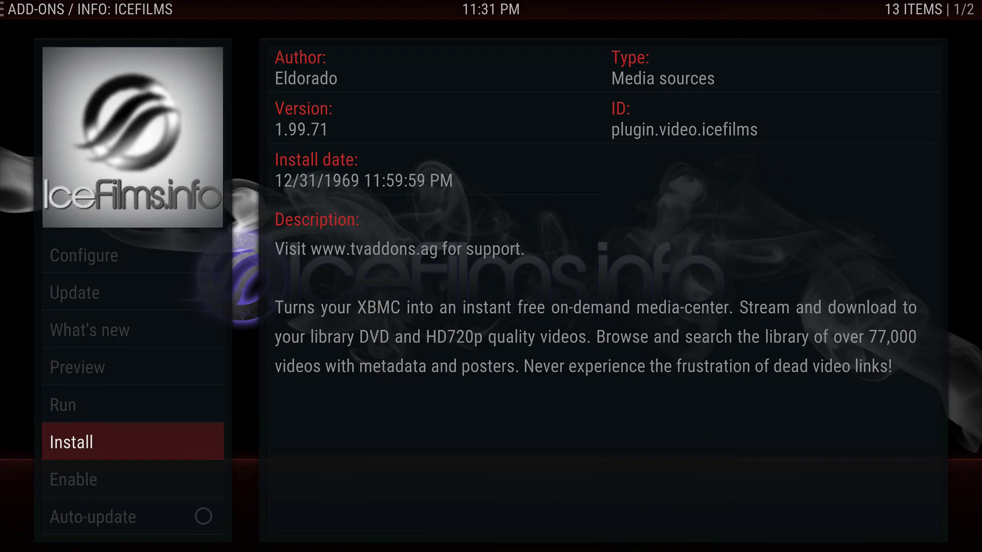
key("Return")
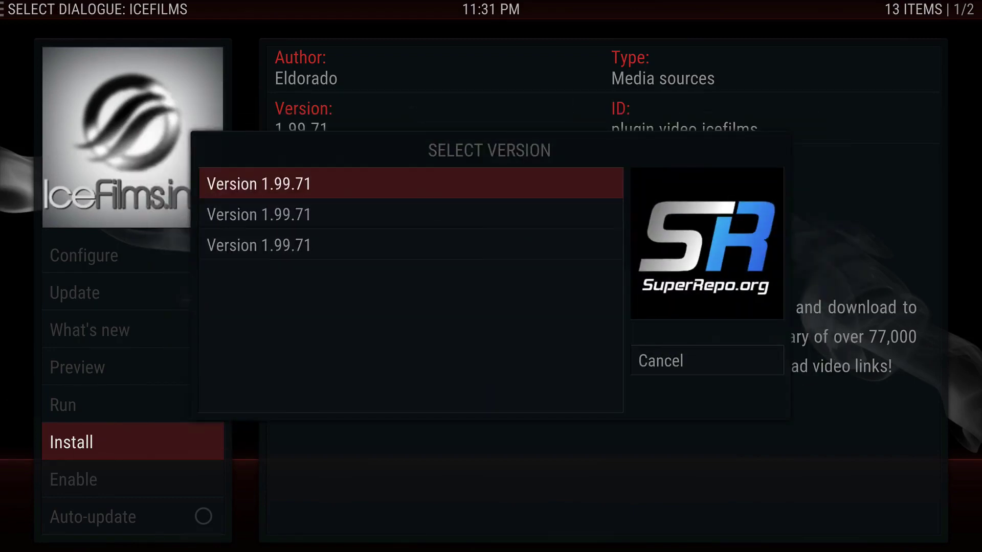
key("Down")
key("Down")
key("Up")
key("Return")
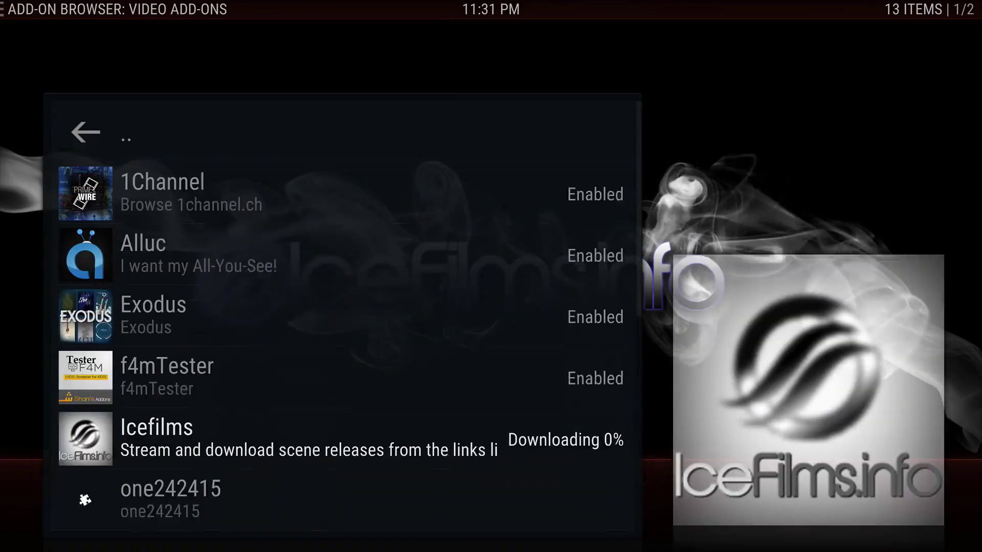
Browse the video add-on list while Icefilms downloads and fails, then return to the home screen
key("Down")
key("Down")
key("Down")
key("Down")
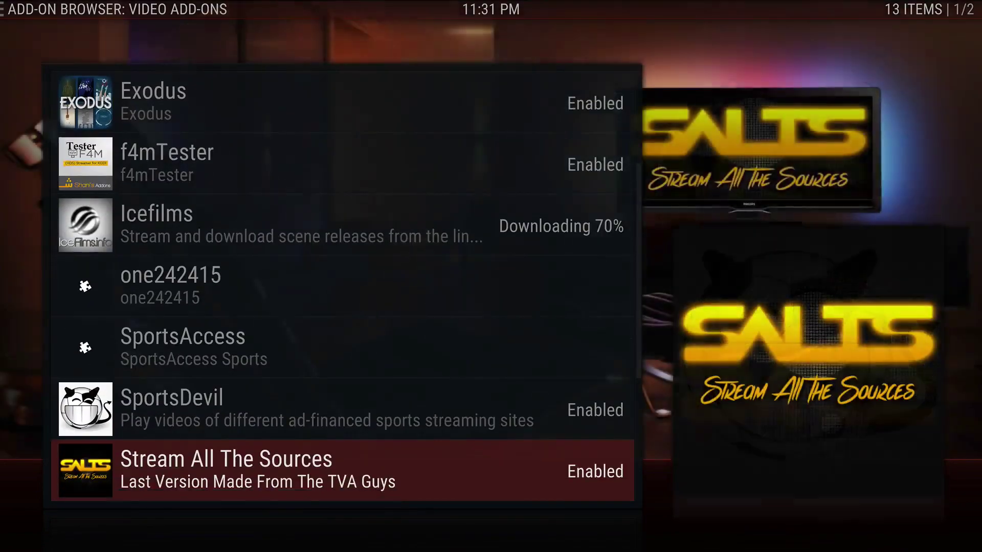
key("Down")
key("Up")
key("Down")
key("Down")
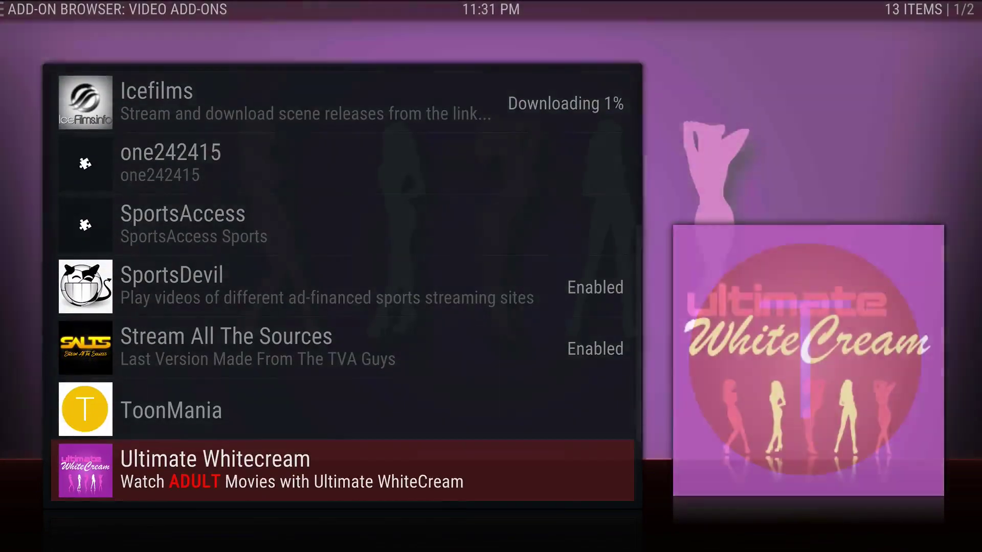
key("Down")
key("Down")
key("Down")
key("Up")
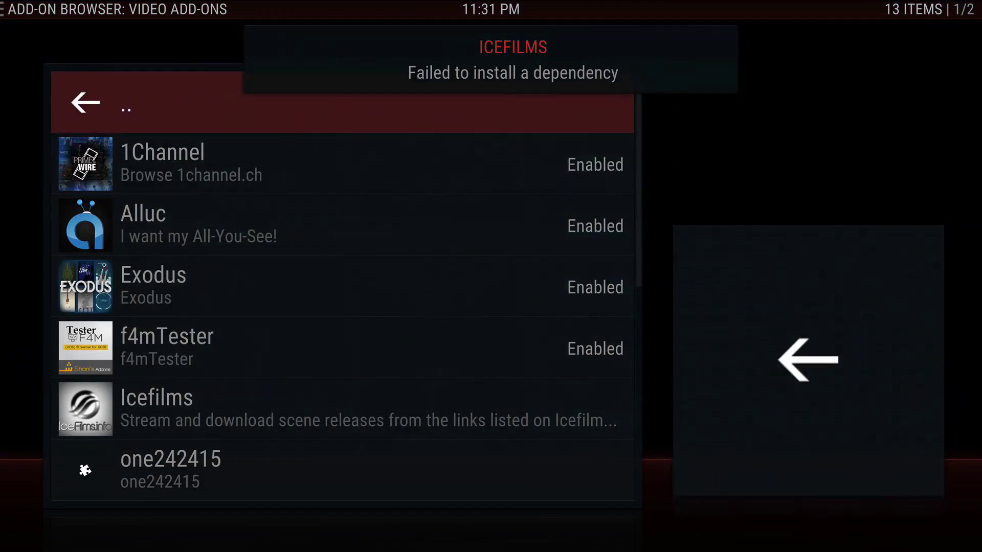
key("Down")
key("Up")
key("Up")
key("Up")
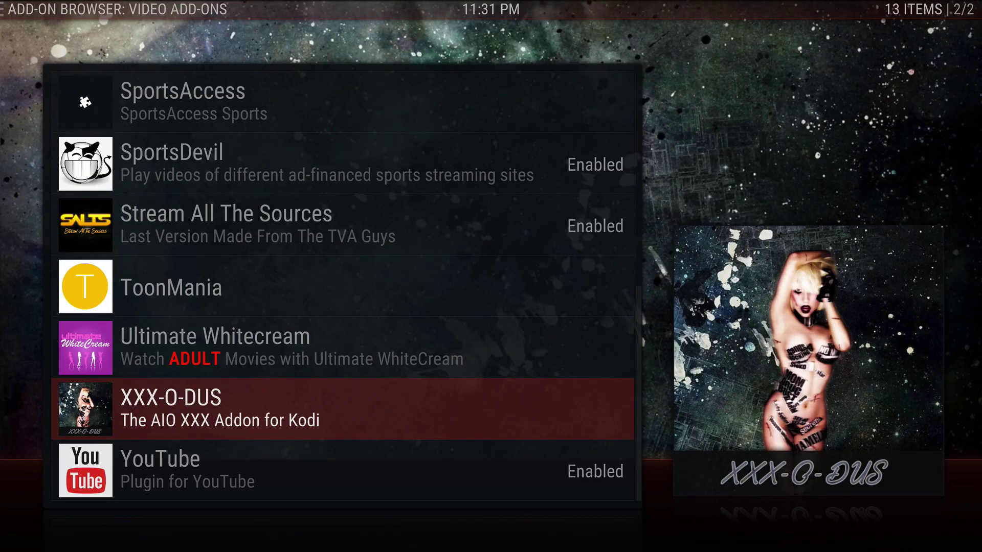
key("Down")
key("Down")
key("Down")
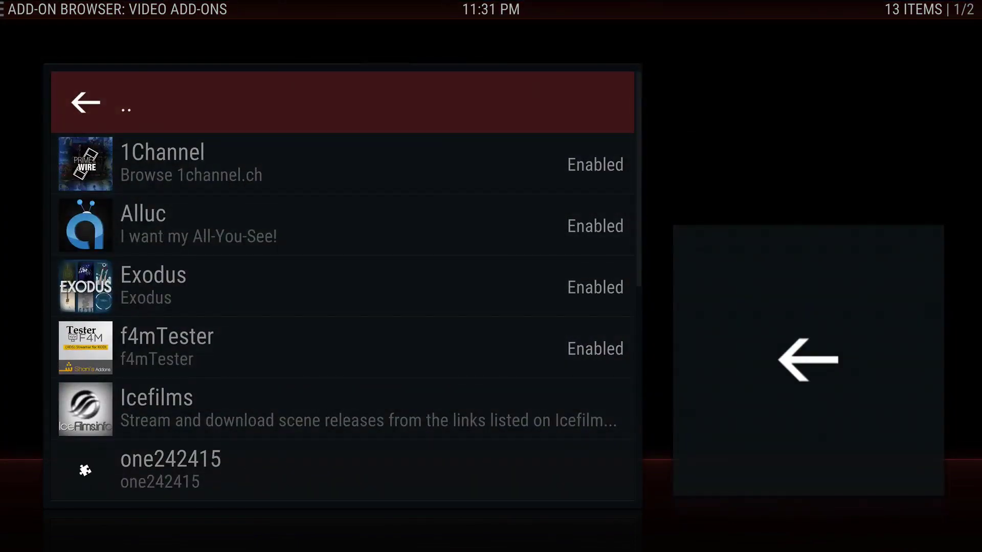
key("Up")
key("Return")
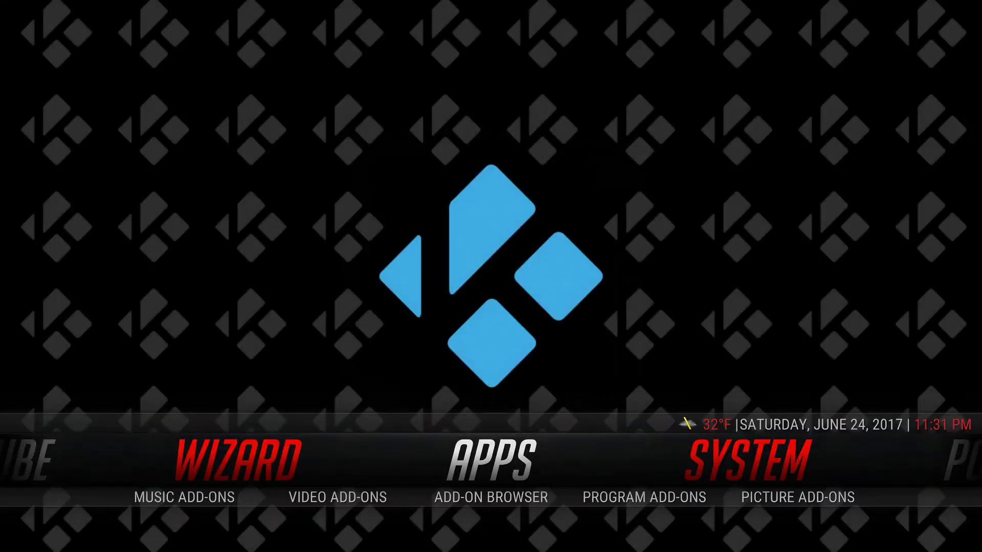
Move through the home sections to Movies and launch the Exodus add-on
key("Right")
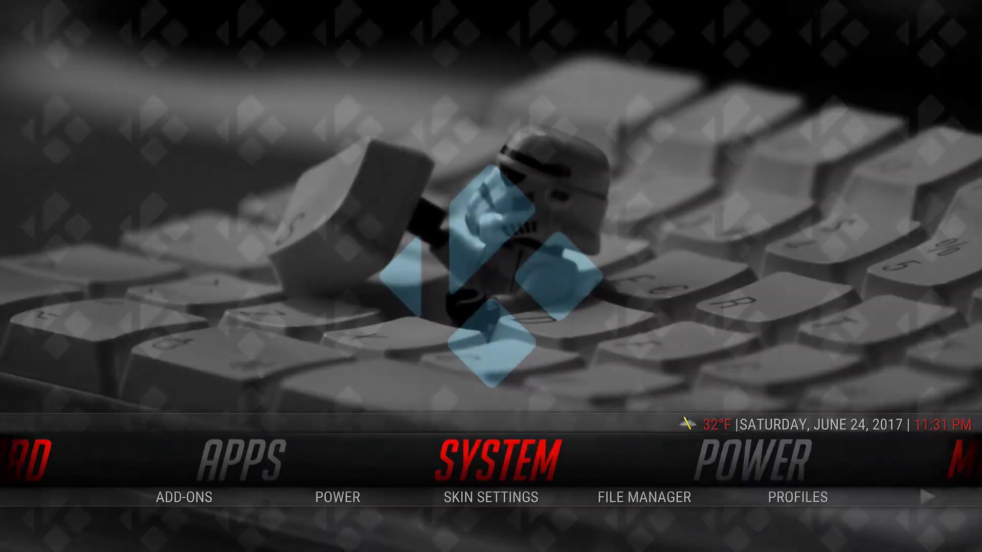
key("Left")
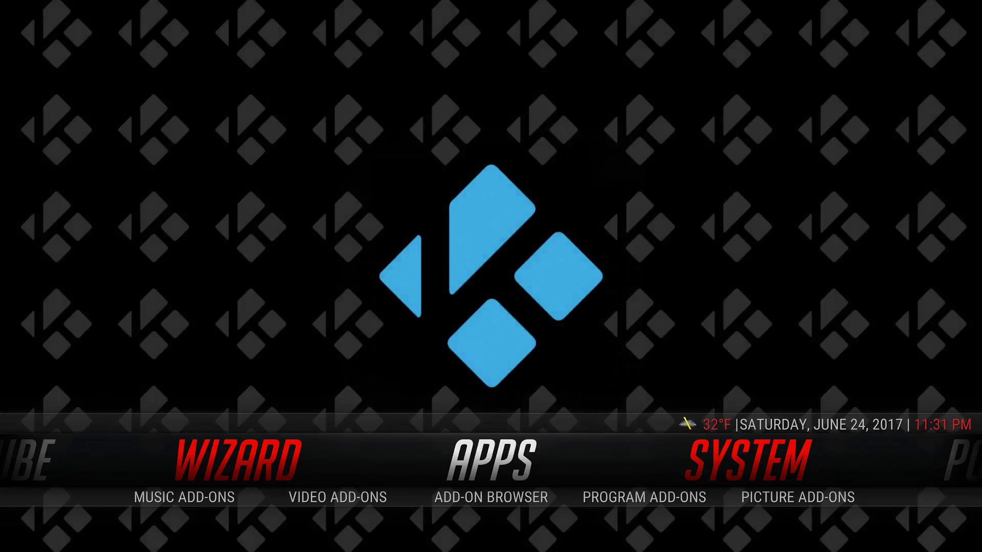
key("Left")
key("Left")
key("Left")
key("Left")
key("Left")
key("Left")
key("Left")
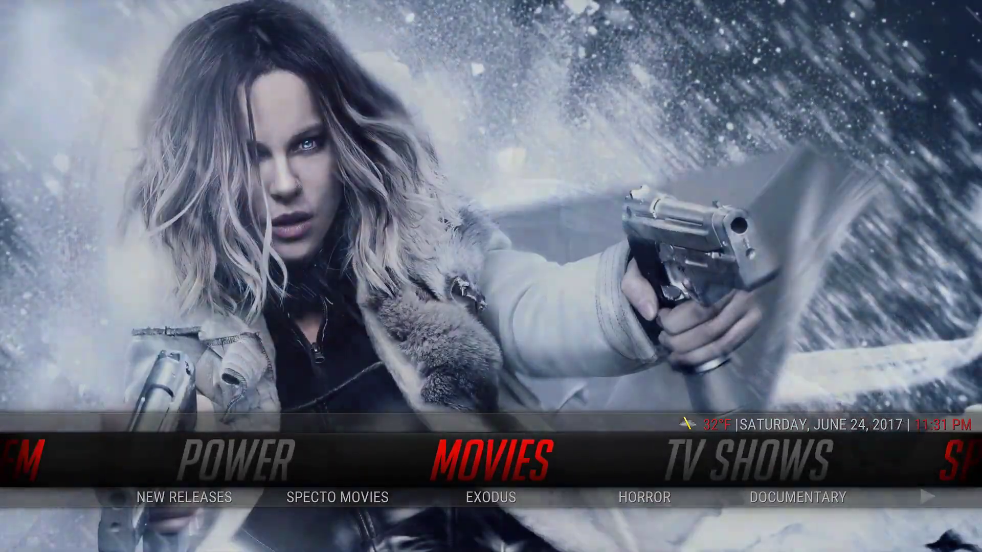
key("Down")
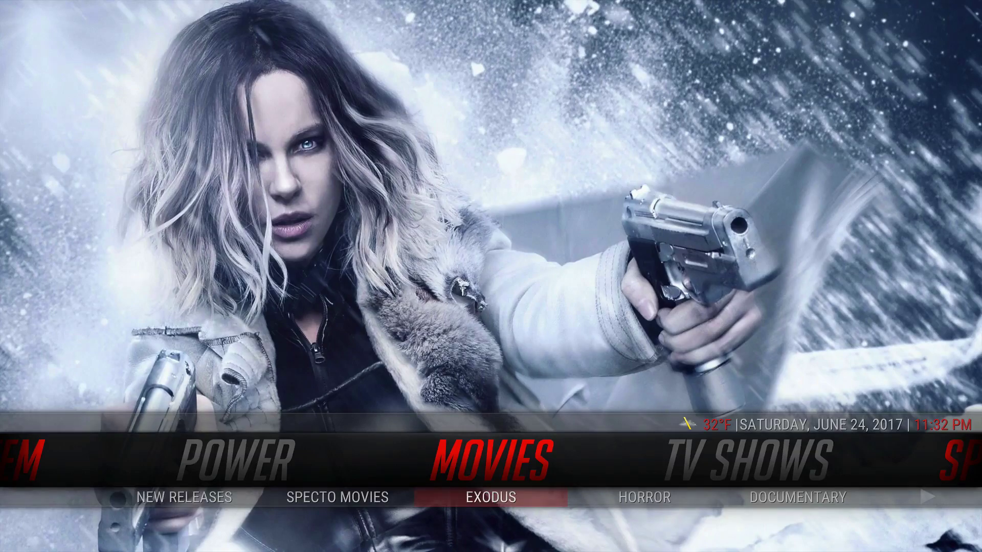
key("Return")
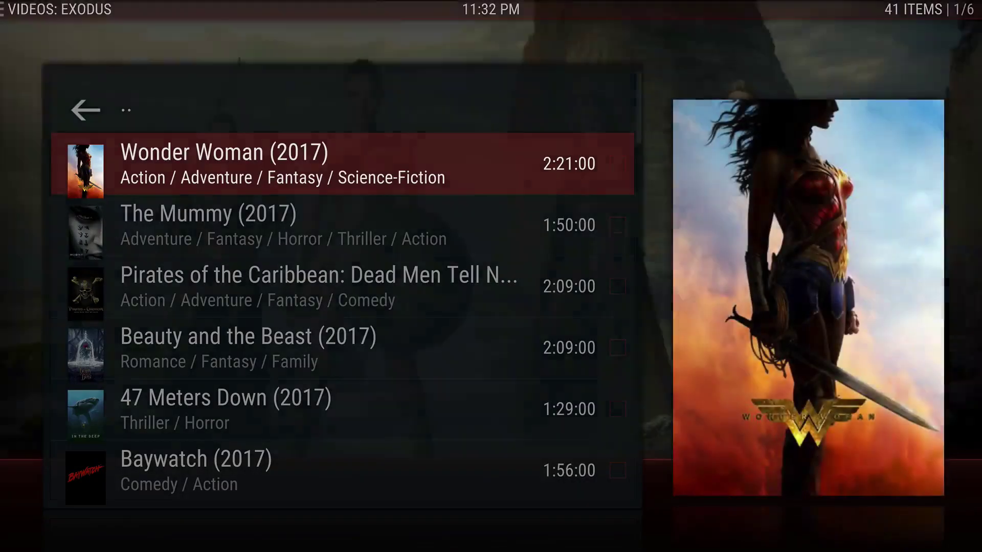
Pick Beauty and the Beast (2017) in Exodus to scrape its streaming sources
key("Down")
key("Down")
key("Down")
key("Down")
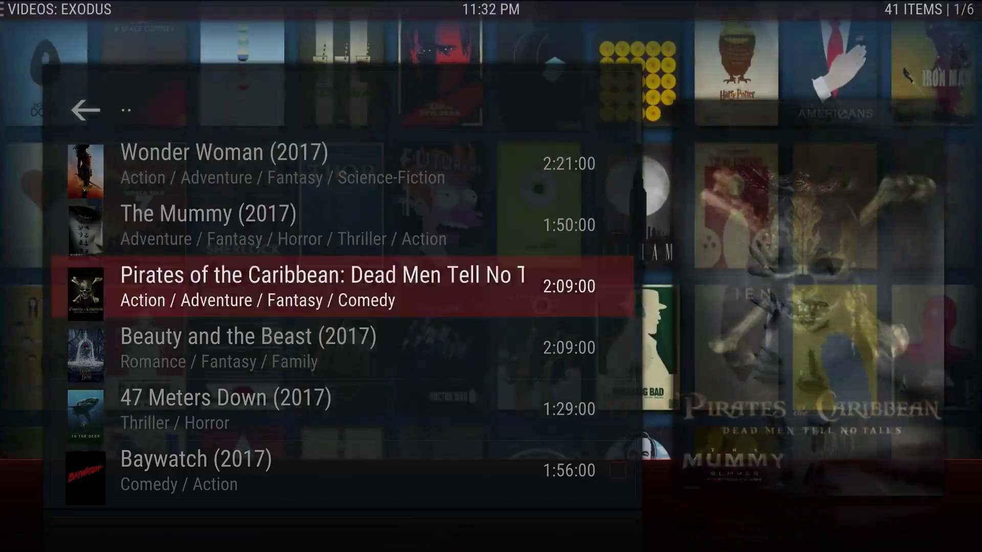
key("Up")
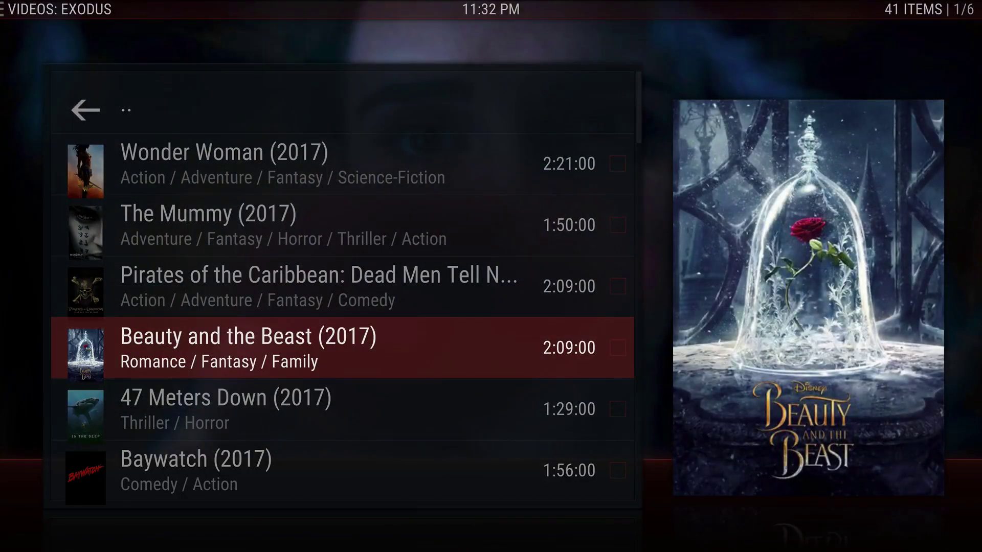
key("Return")
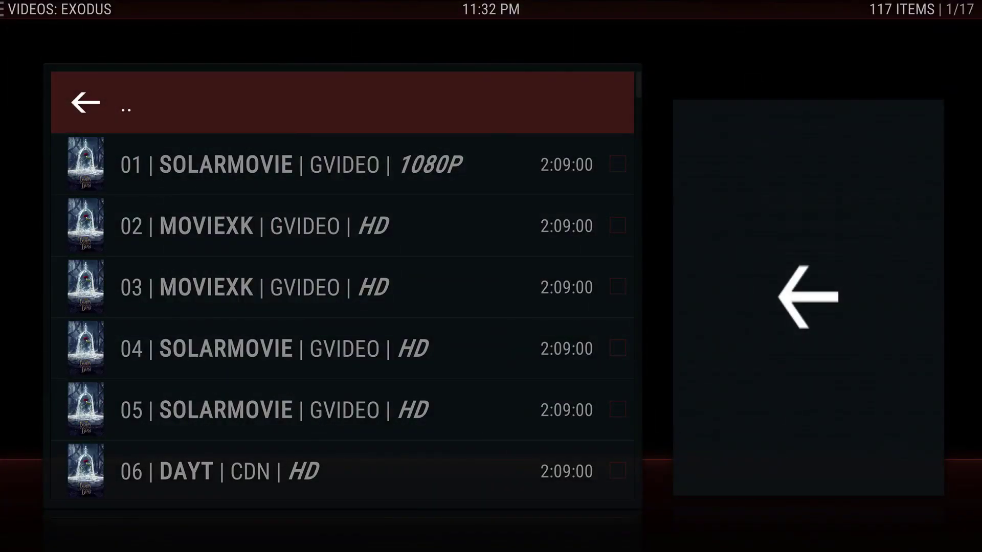
Play Beauty and the Beast from the top SOLARMOVIE 1080P source
key("Down")
key("F8")
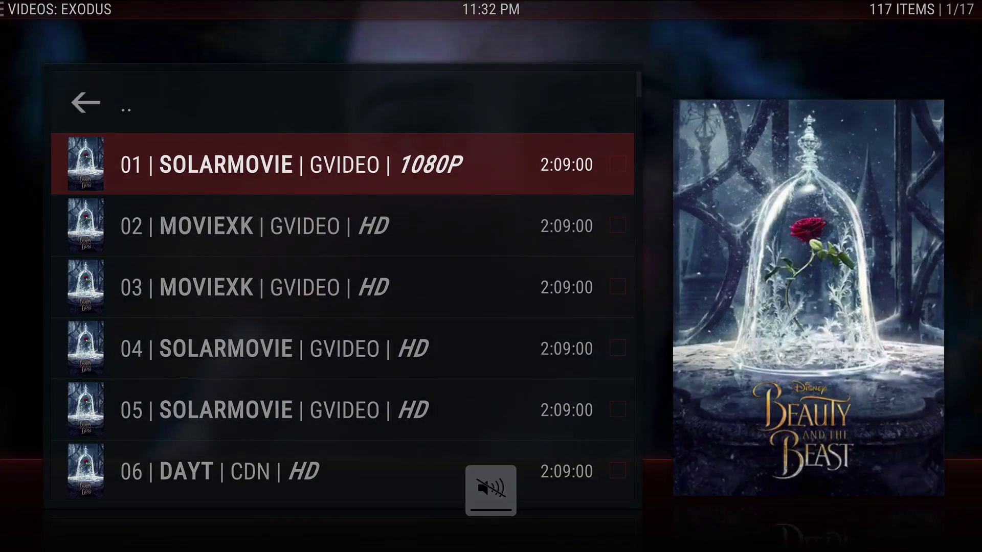
key("Down")
key("Up")
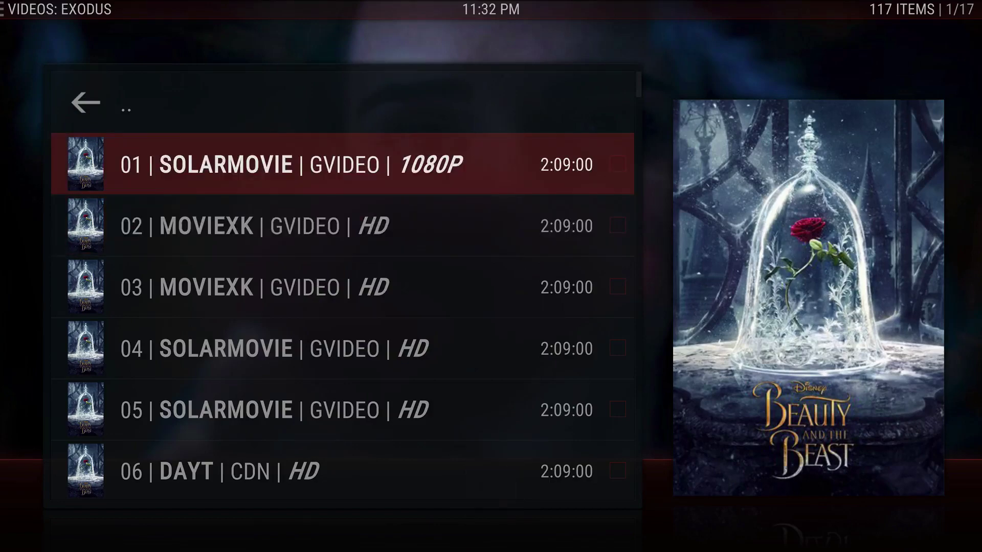
key("Return")
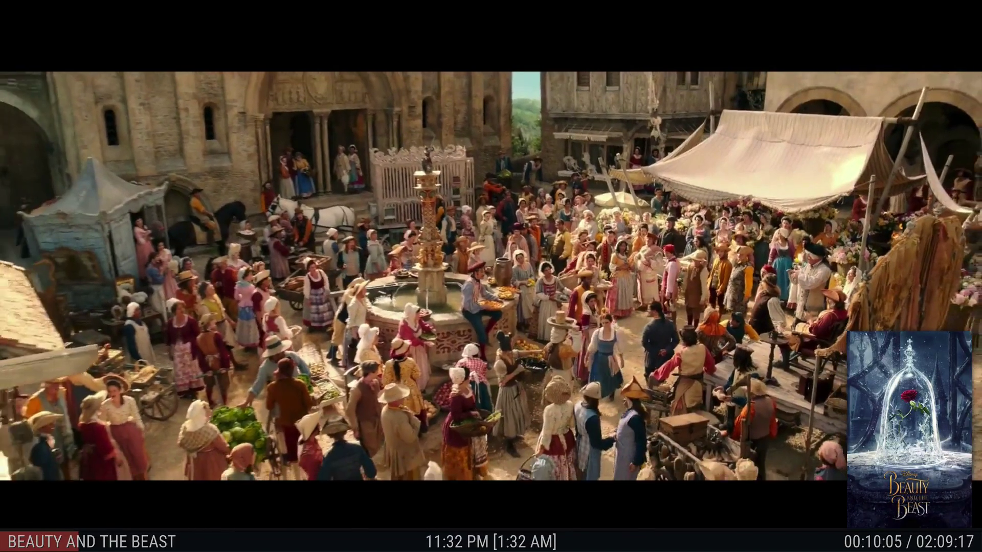
Stop the playback from the on-screen controls and back out to the Exodus movie list
key("Return")
key("Left")
key("Return")
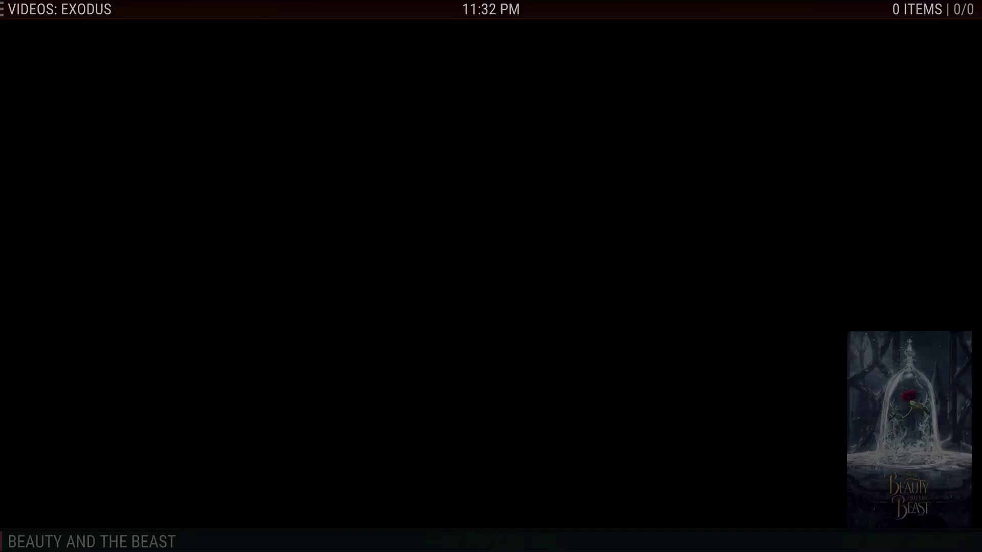
key("Up")
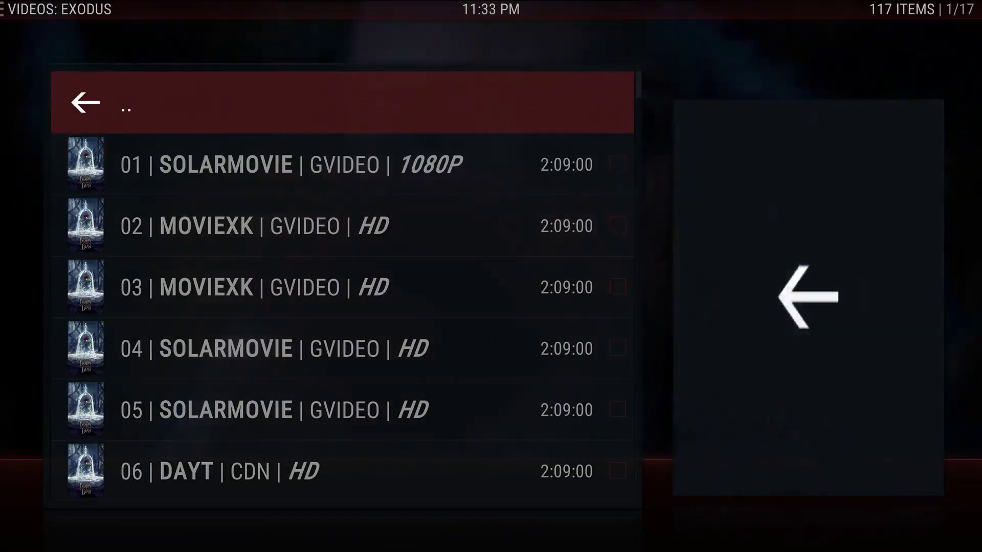
key("Return")
Go up to the Exodus main menu, look over entries like Search and Tools, then exit Exodus
left_click(126, 110)
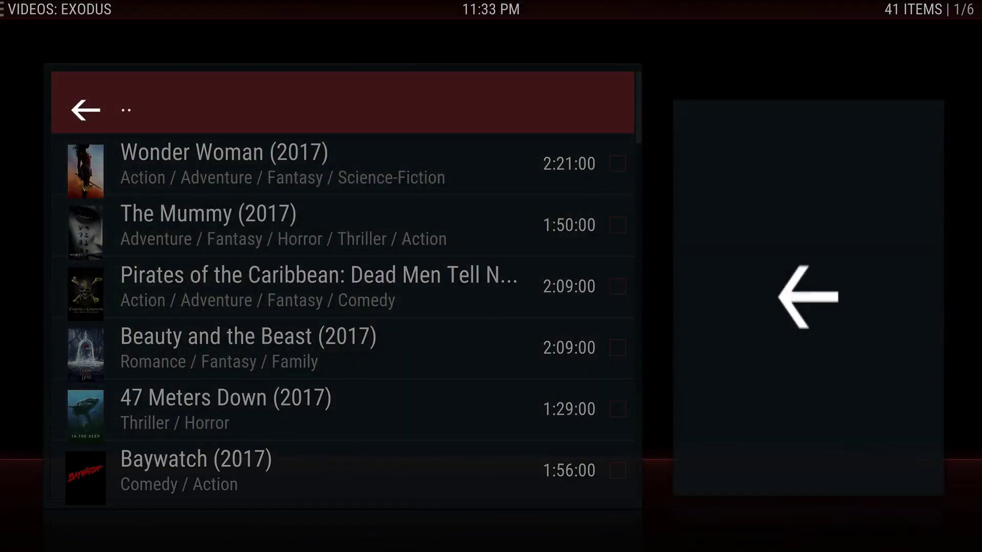
key("Return")
key("Up")
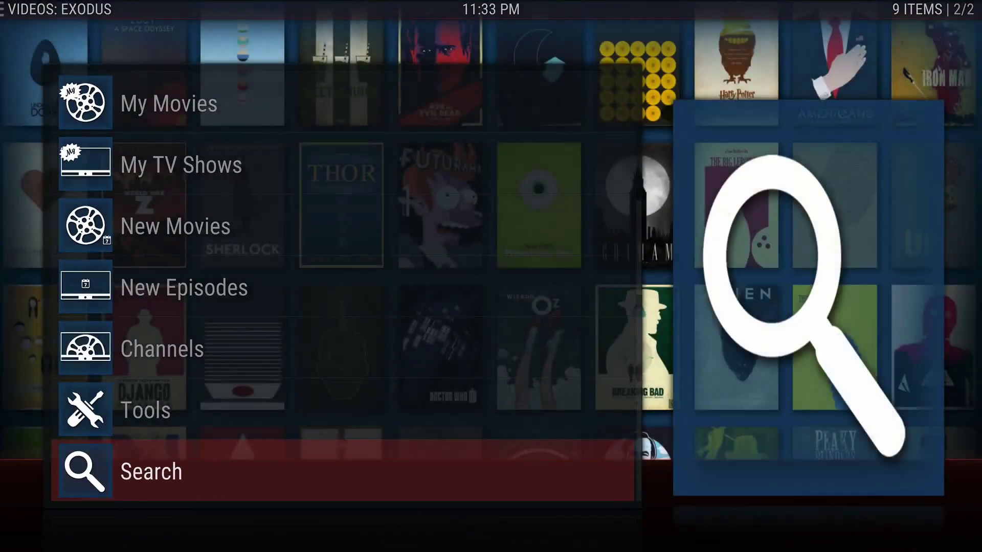
key("Down")
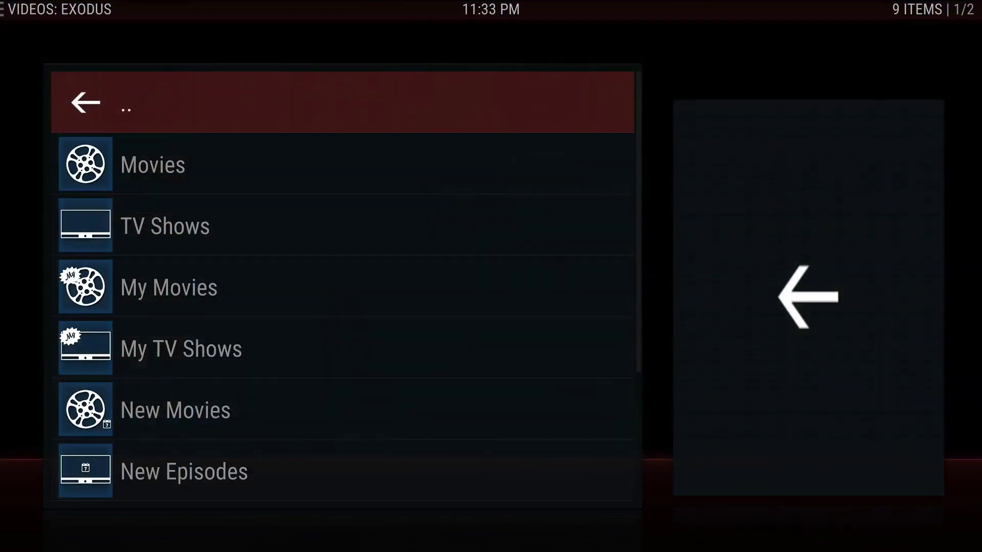
key("Up")
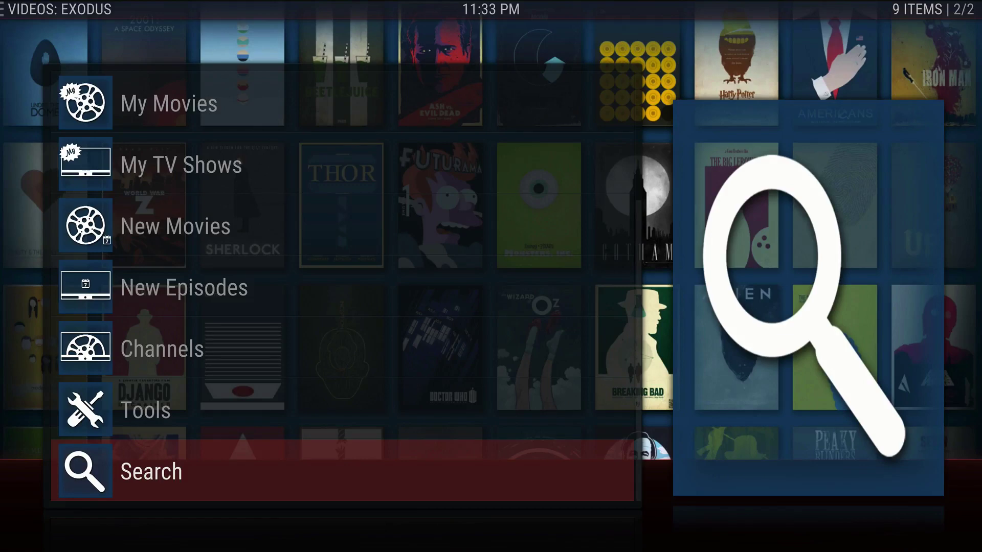
key("Up")
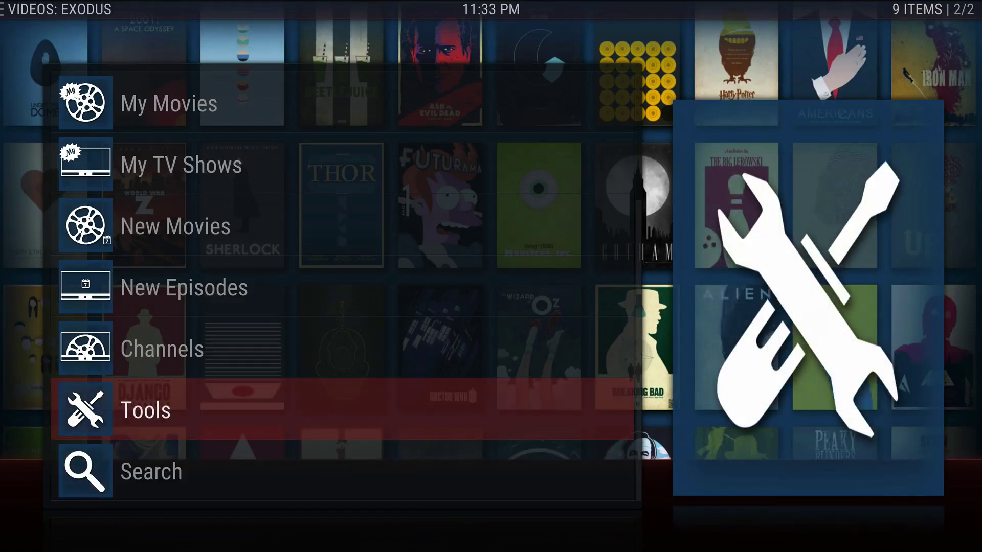
key("Down")
key("Down")
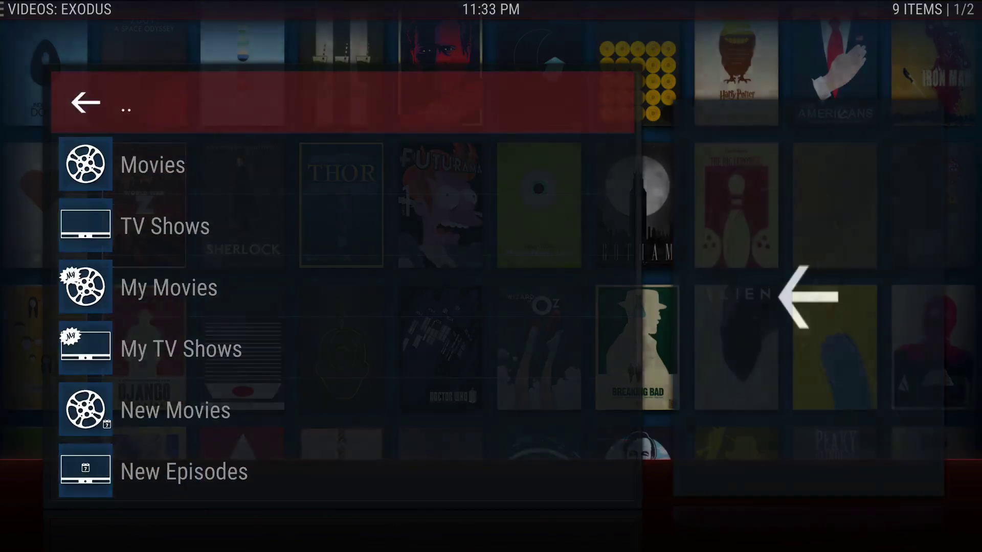
key("Return")
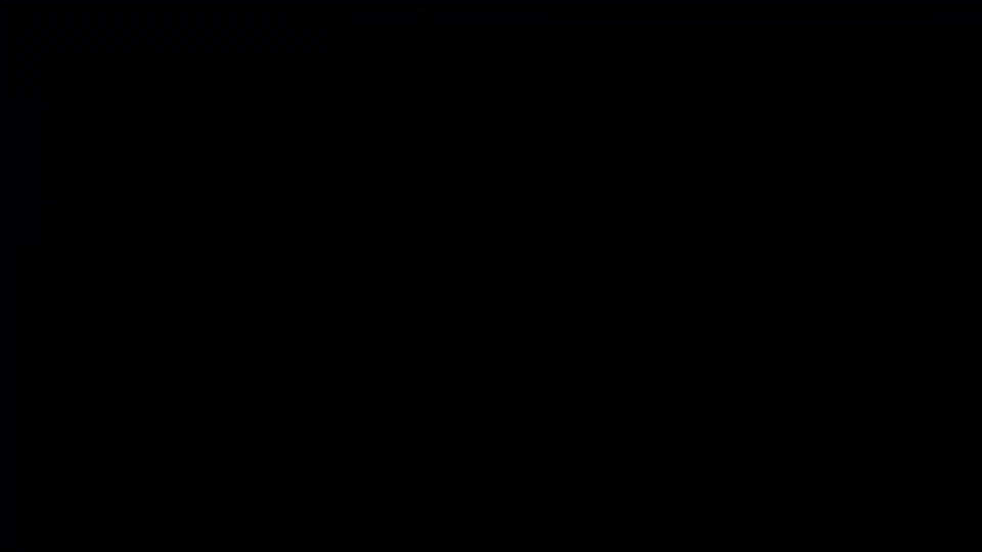
Cycle the home screen through TV Shows, Sports, Live TV, Kids and YouTube
key("Left")
key("Up")
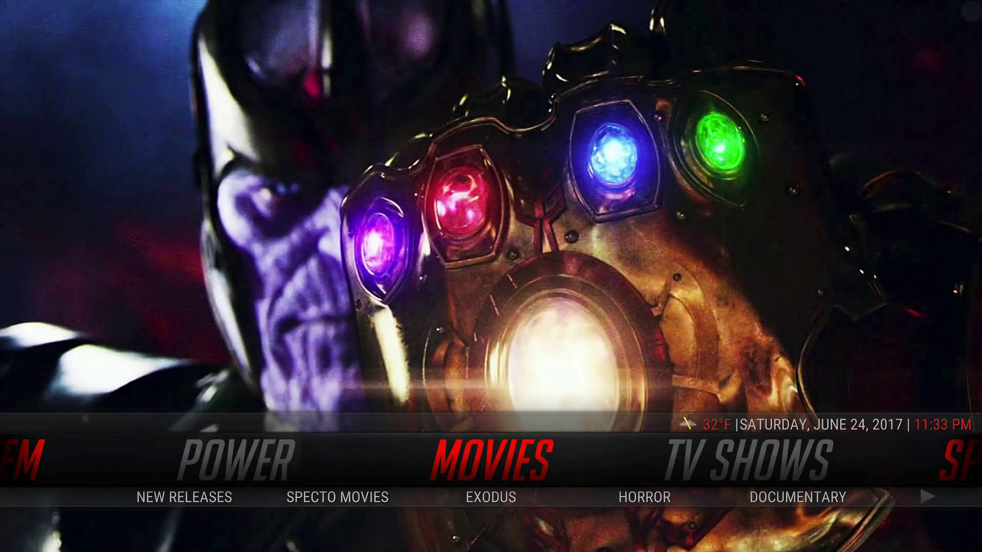
key("Right")
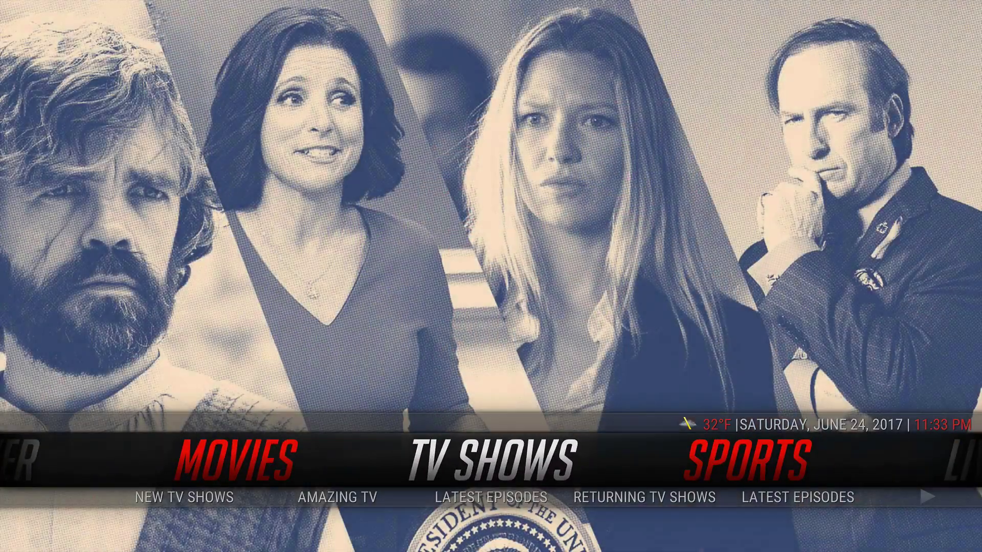
key("Right")
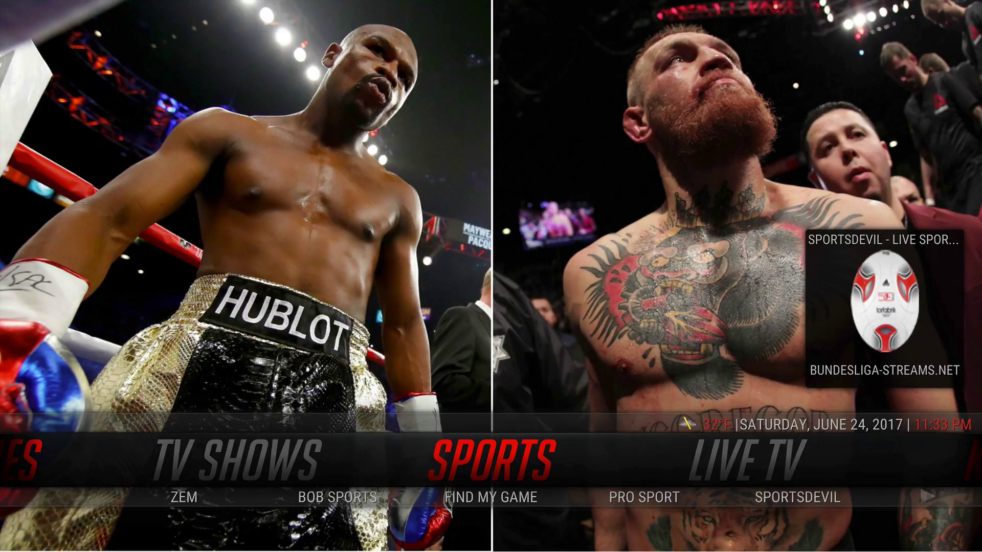
key("Right")
key("Right")
key("Right")
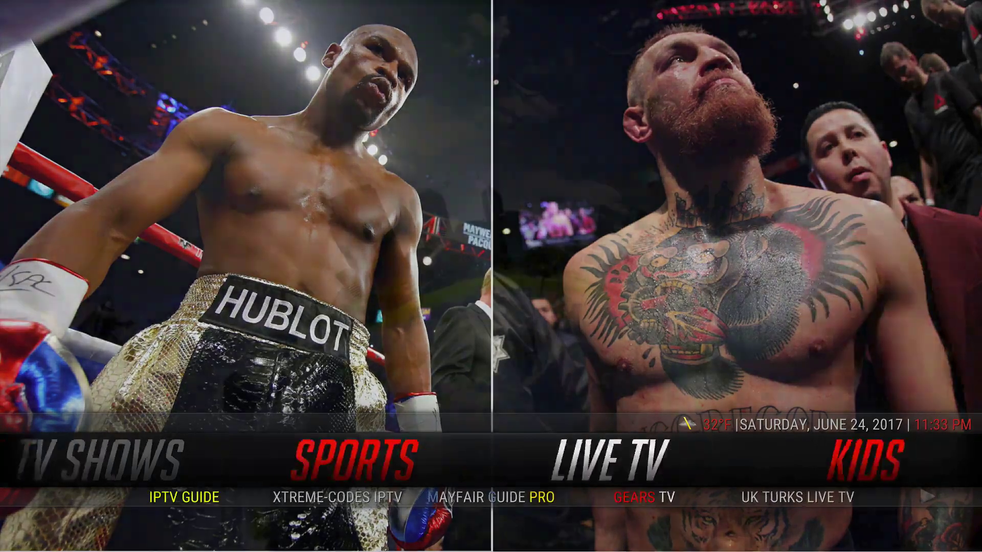
key("Right")
key("Right")
key("Right")
key("Right")
key("Right")
key("Right")
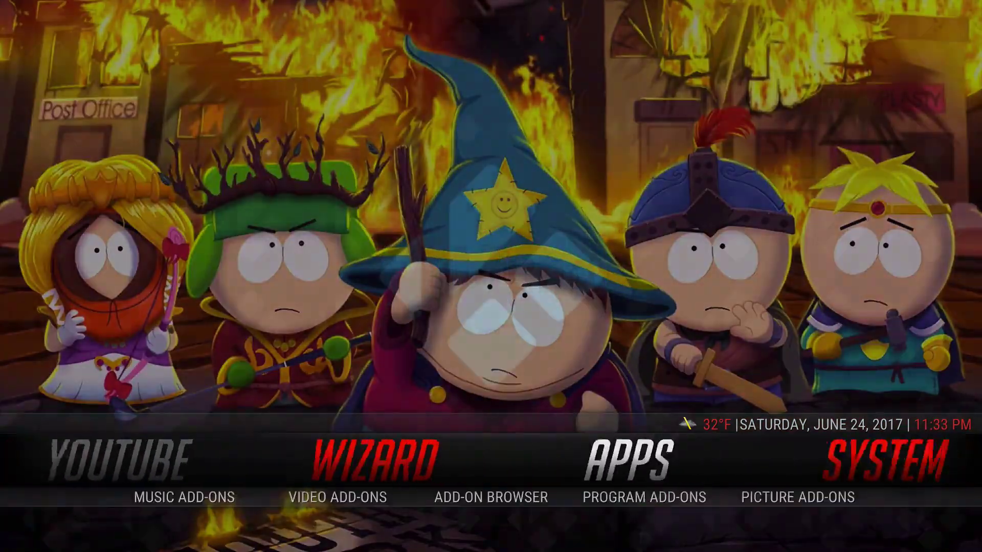
key("Right")
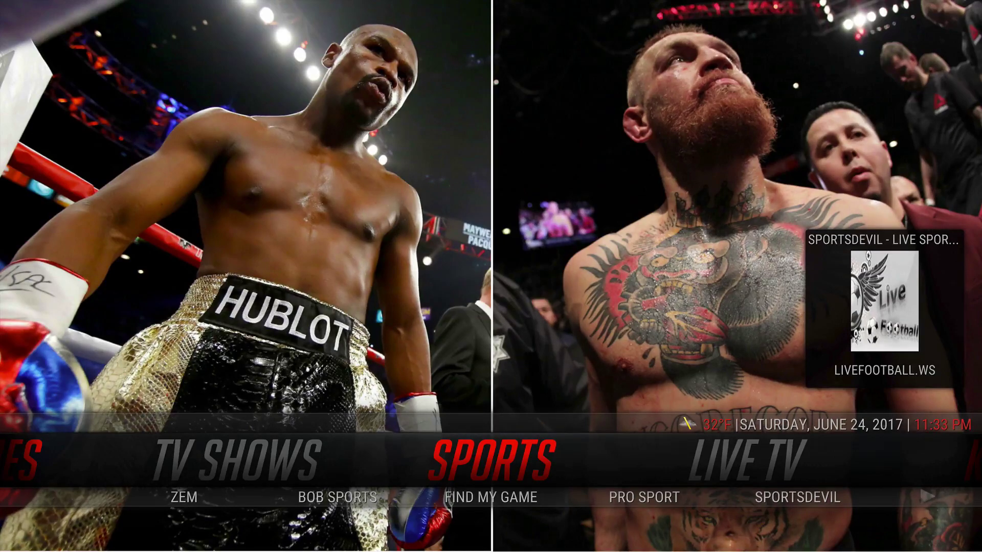
Settle on the System section and highlight its File Manager shortcut
key("Left")
key("Left")
key("Left")
key("Left")
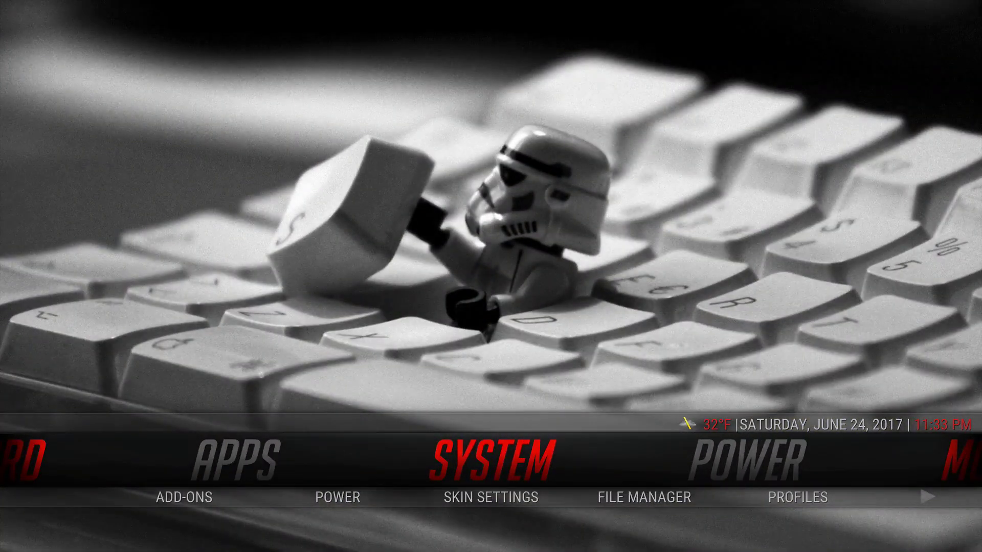
key("Left")
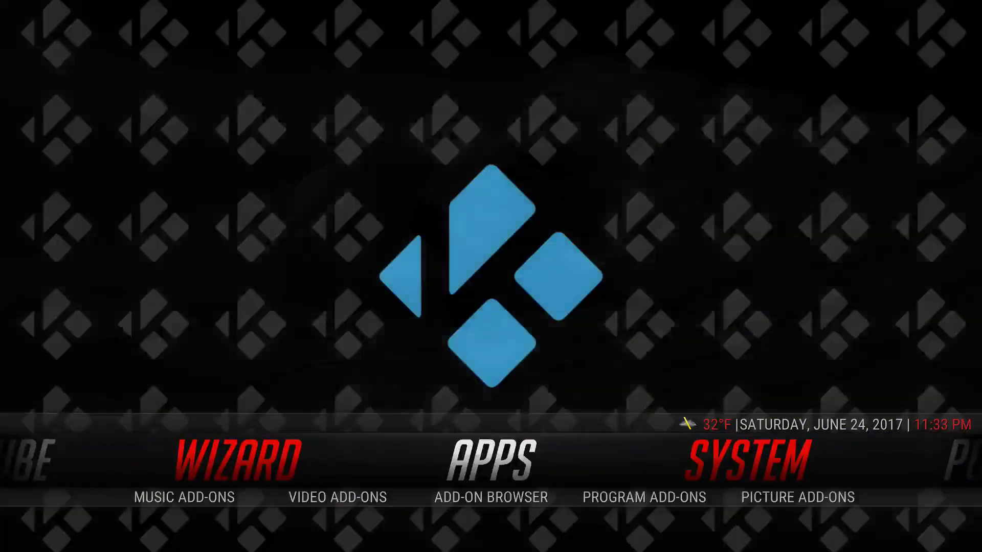
key("Right")
key("Right")
key("Left")
key("Down")
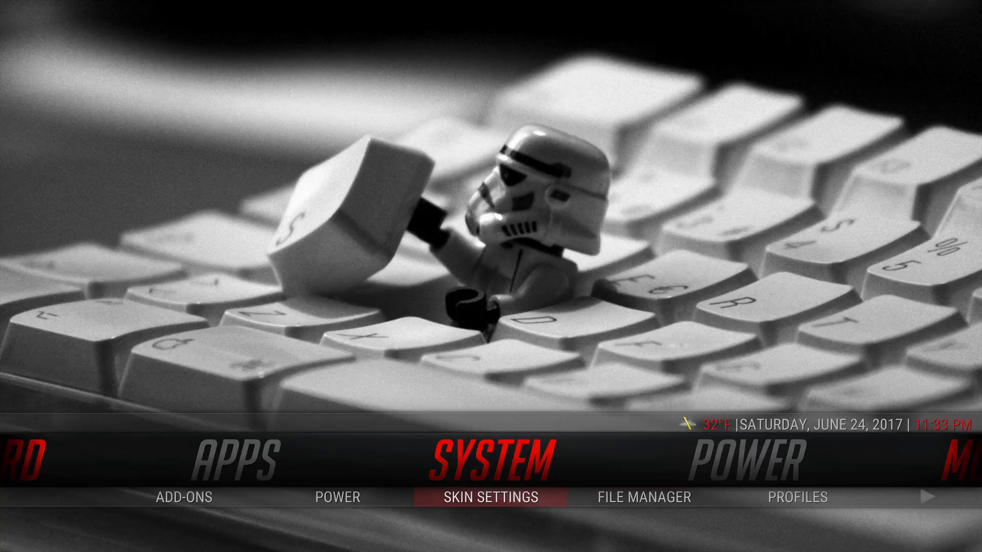
key("Right")
key("Return")
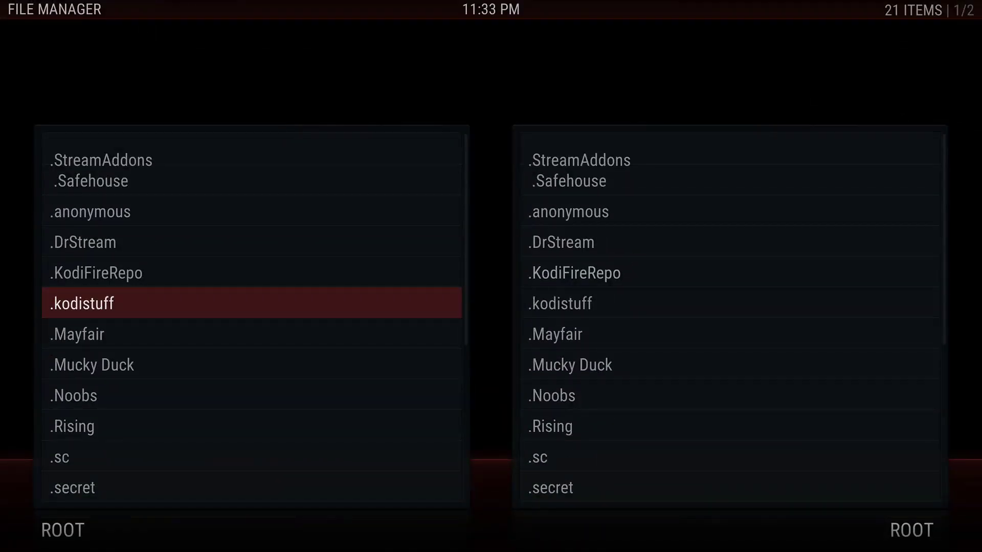
key("c")
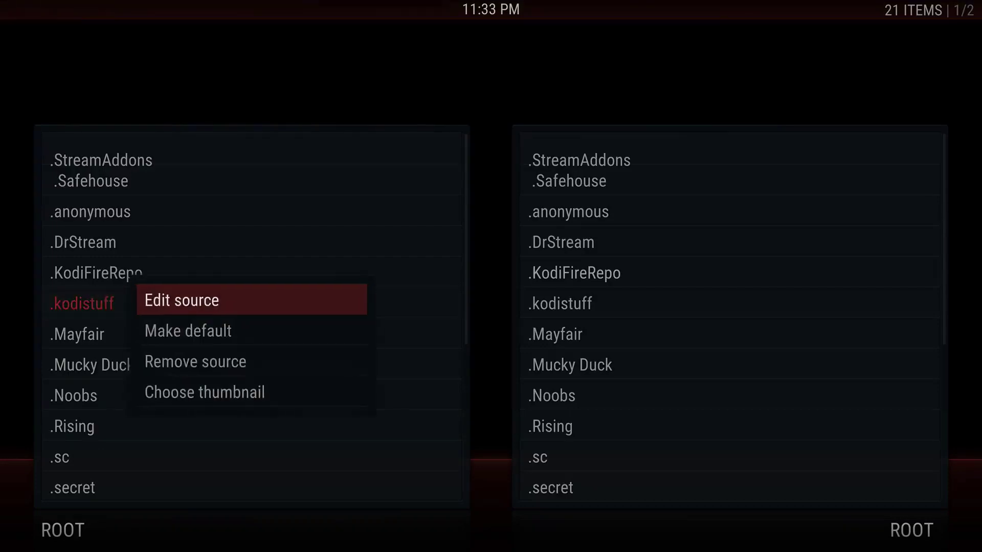
key("Return")
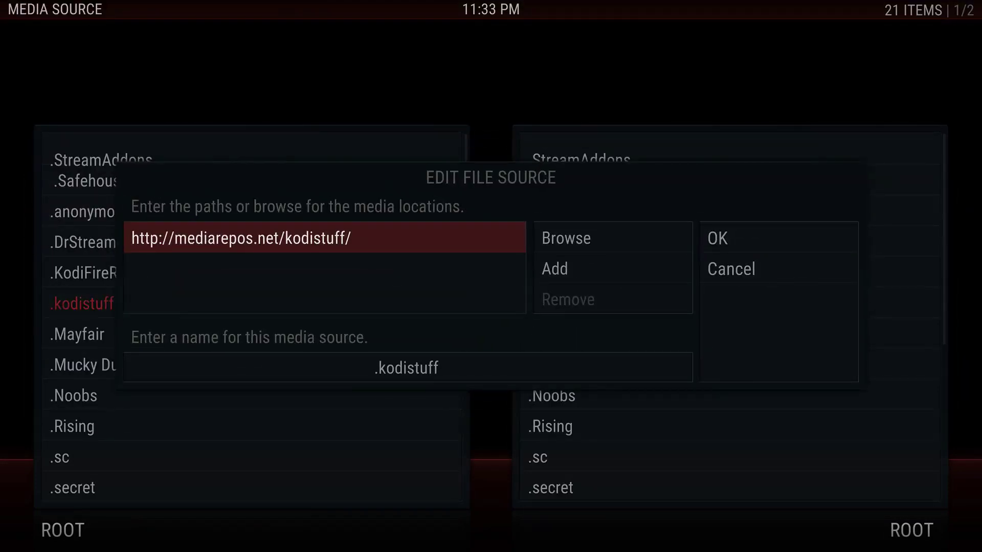
key("Escape")
key("Escape")
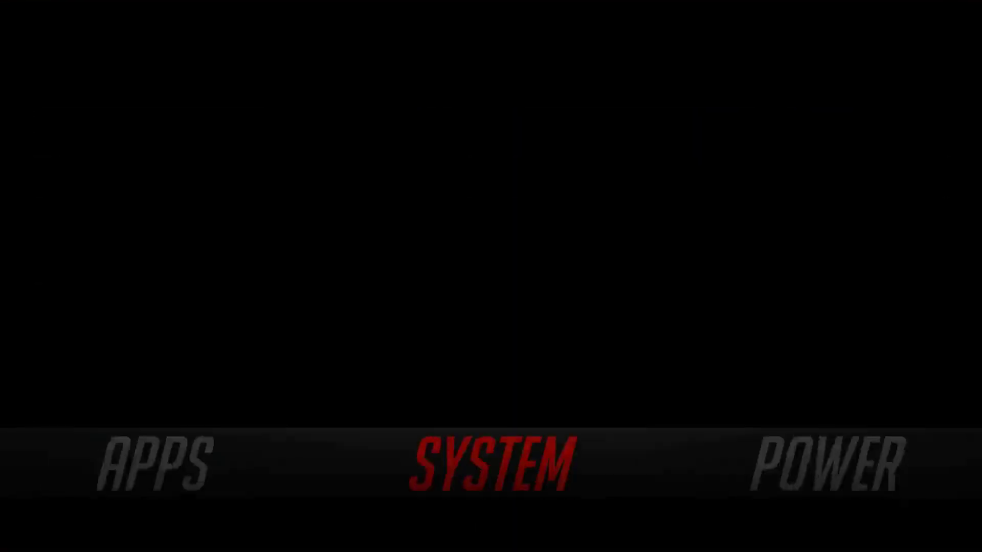
key("Left")
key("Down")
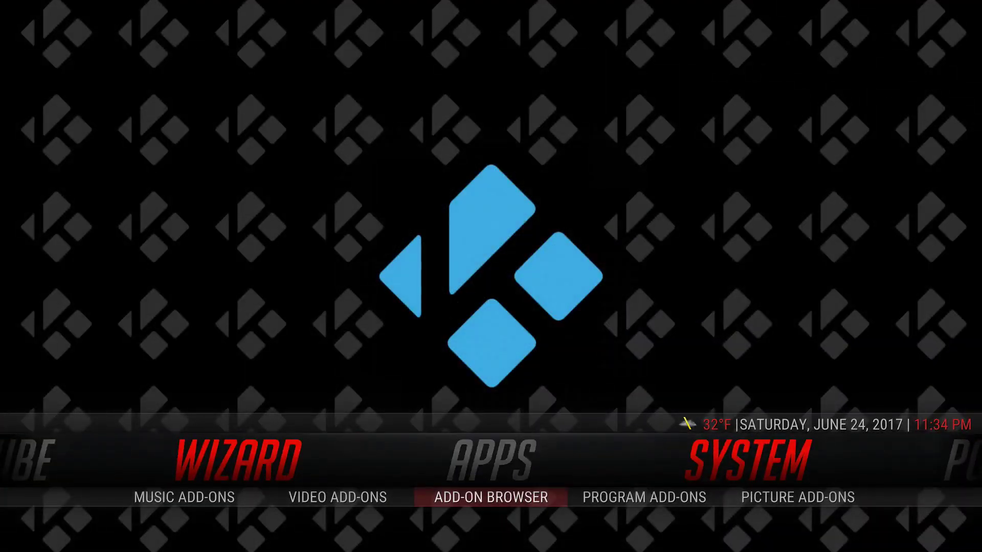
key("Return")
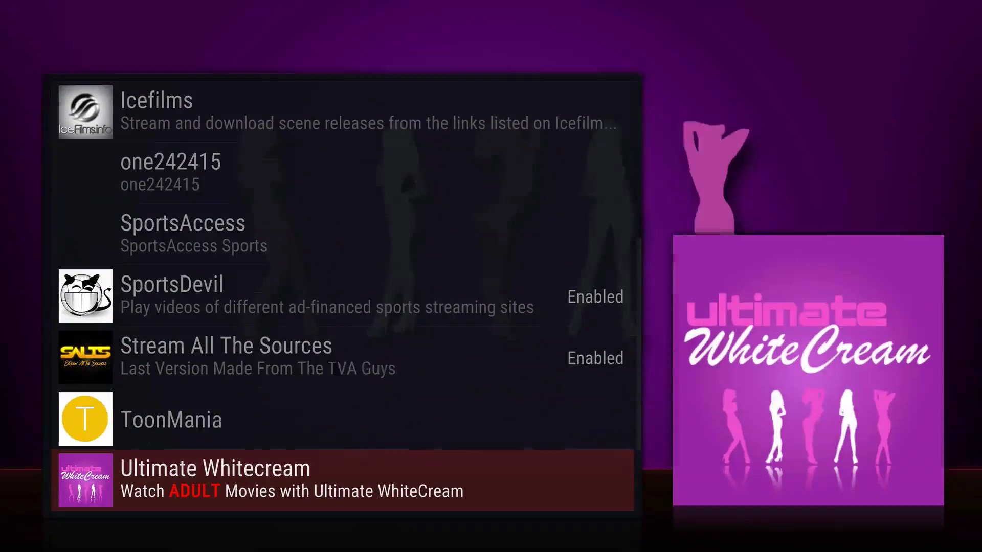
key("Down")
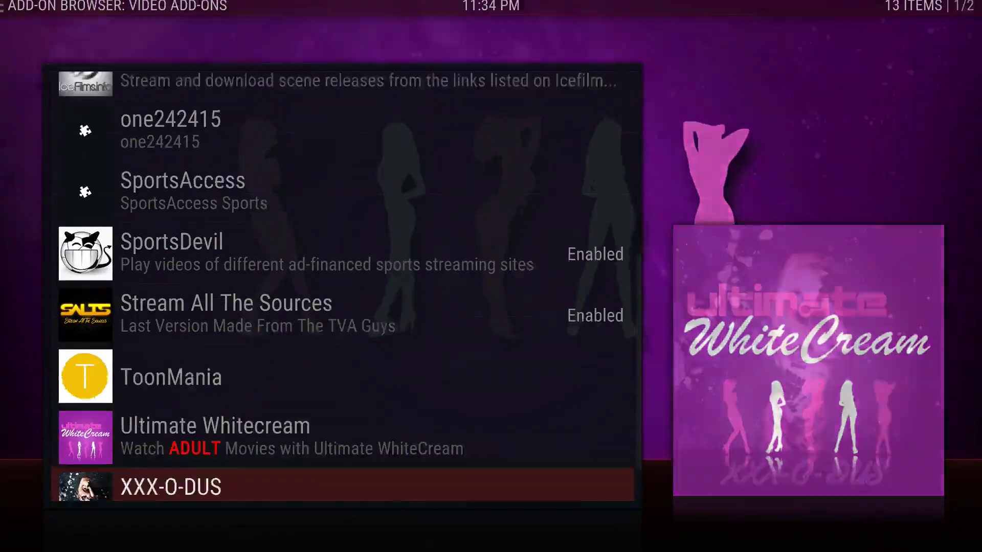
key("Down")
key("Down")
key("Up")
key("Return")
key("Up")
key("Up")
key("Up")
key("Down")
key("Down")
key("Down")
key("Down")
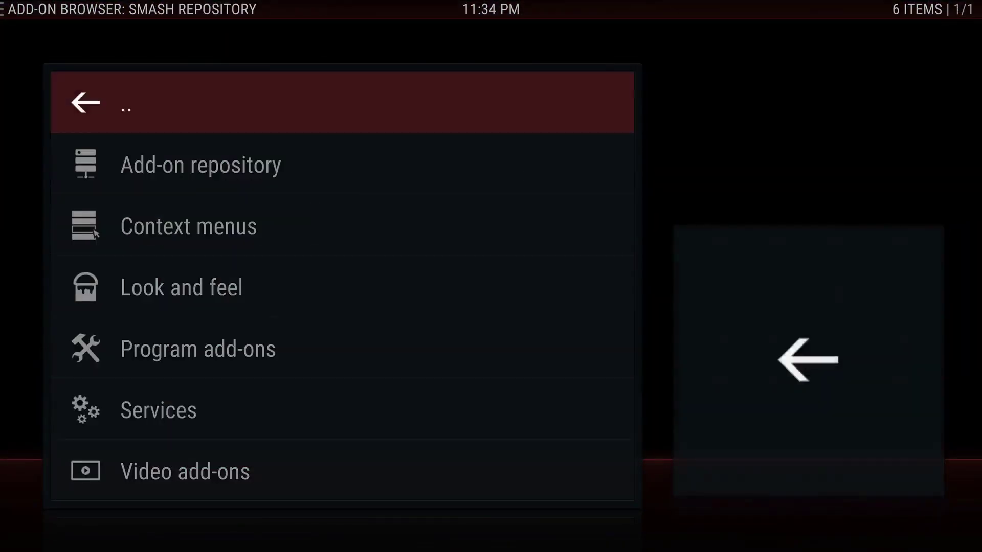
key("Return")
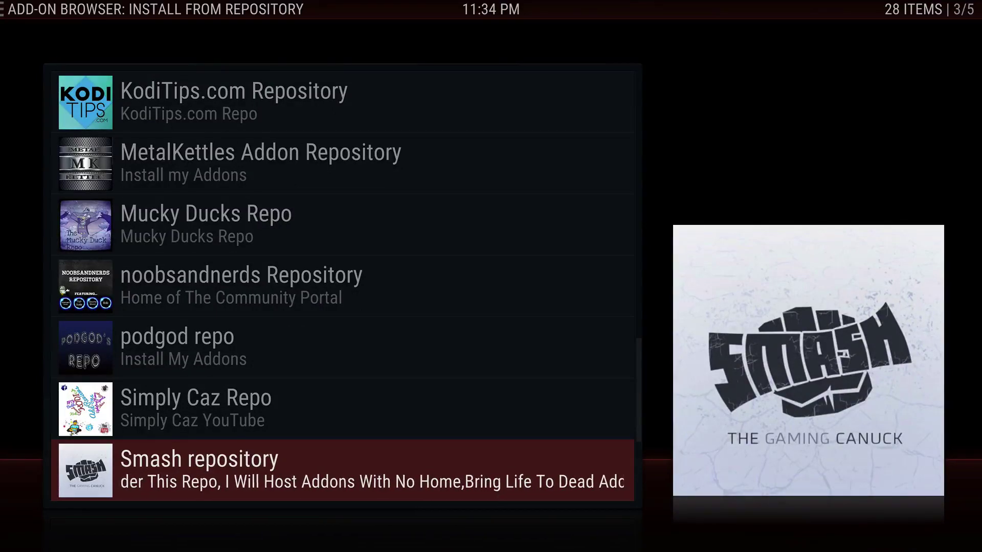
key("BackSpace")
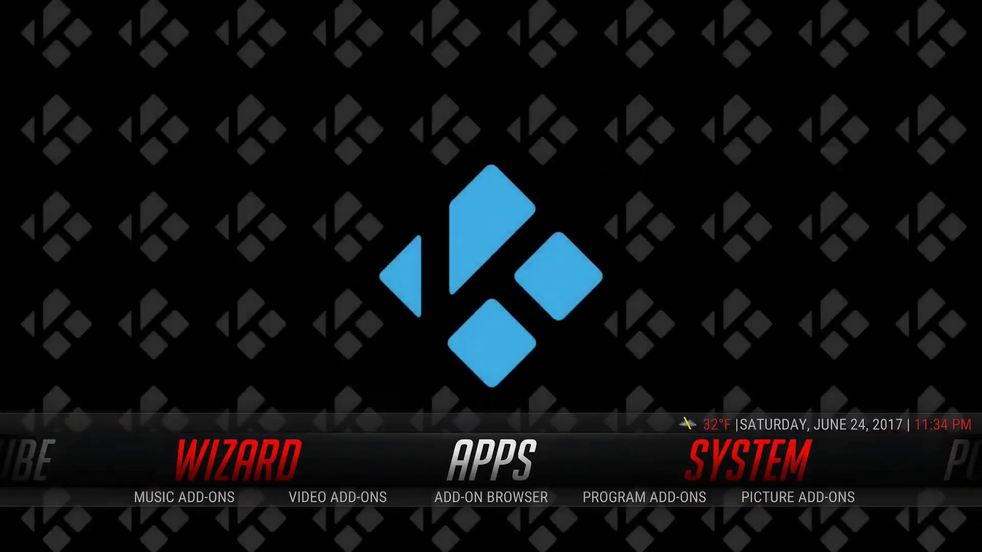